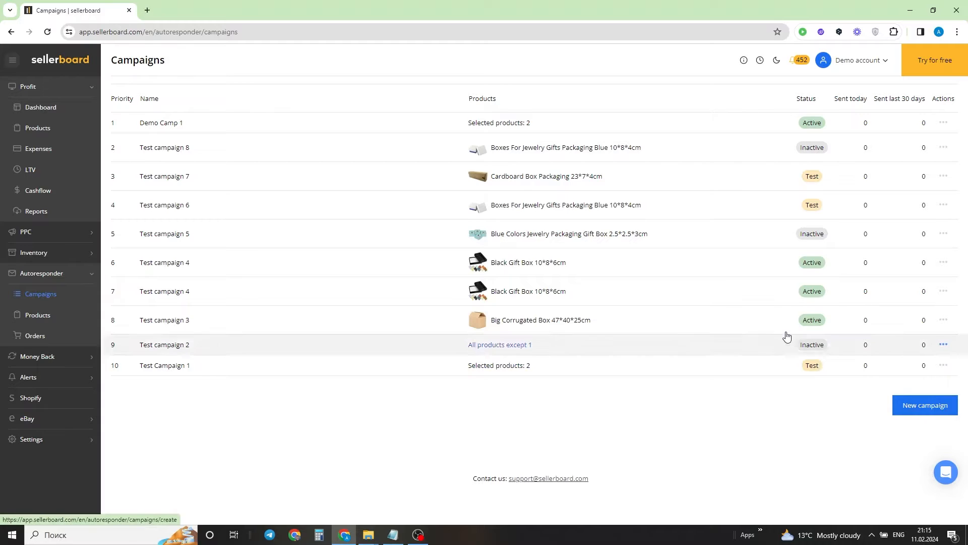
# Step: Create a new autoresponder campaign and name it "Review request campaign"
pyautogui.click(929, 407)
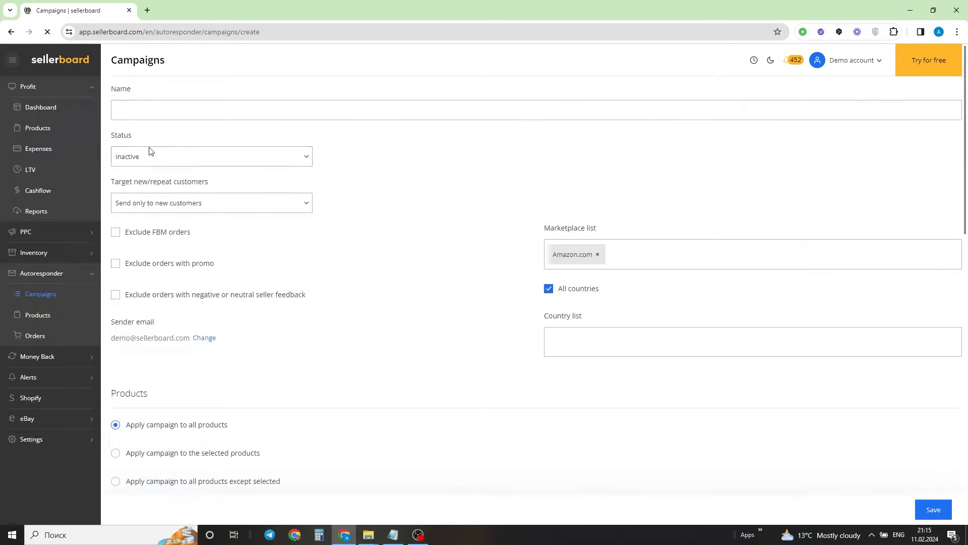
pyautogui.click(153, 115)
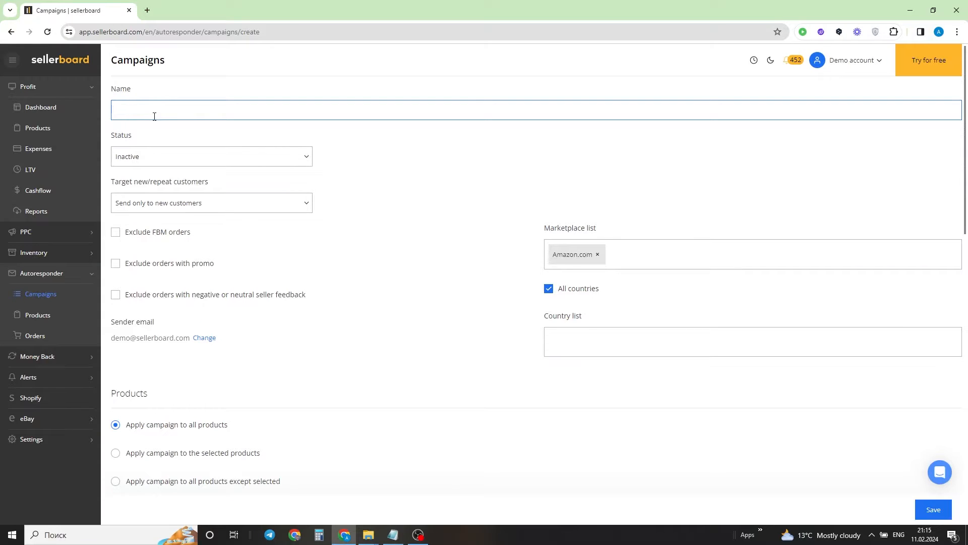
pyautogui.write('Review request campaign')
# Step: Set the campaign status to Active and target customers with "Send to new and repeat customers"
pyautogui.click(304, 159)
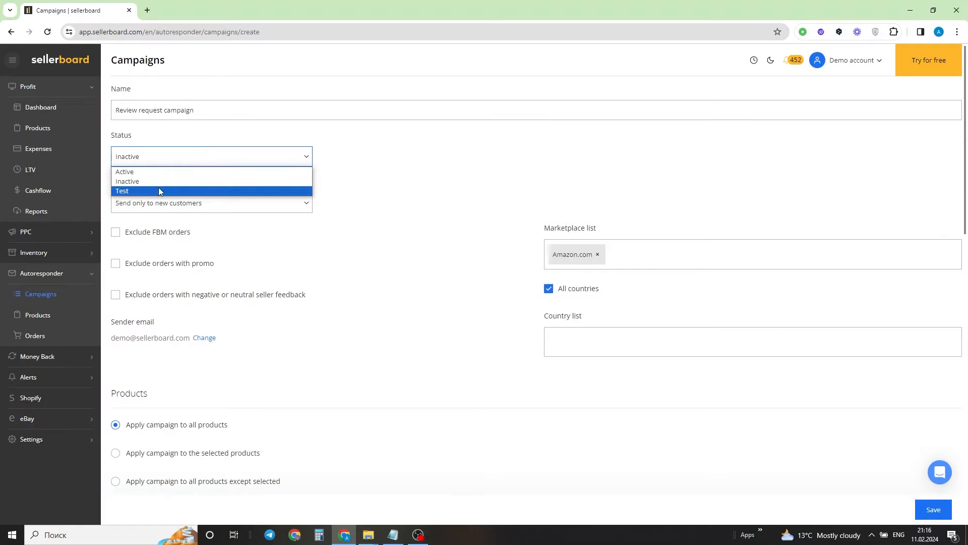
pyautogui.click(149, 172)
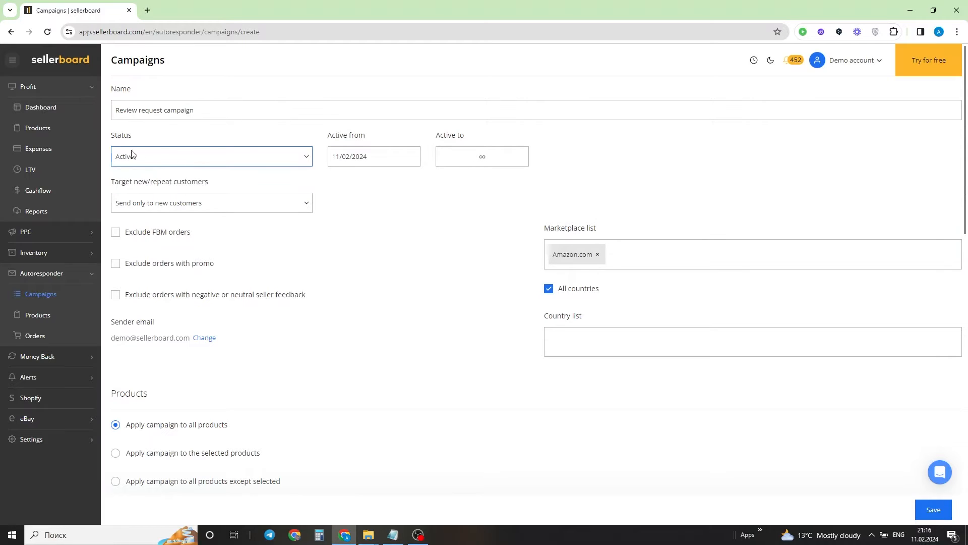
pyautogui.click(376, 159)
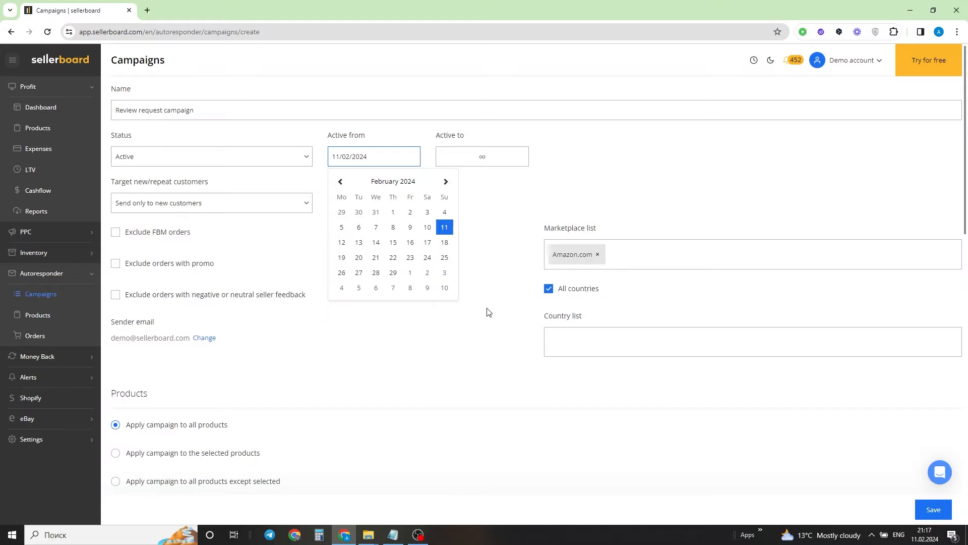
pyautogui.click(489, 228)
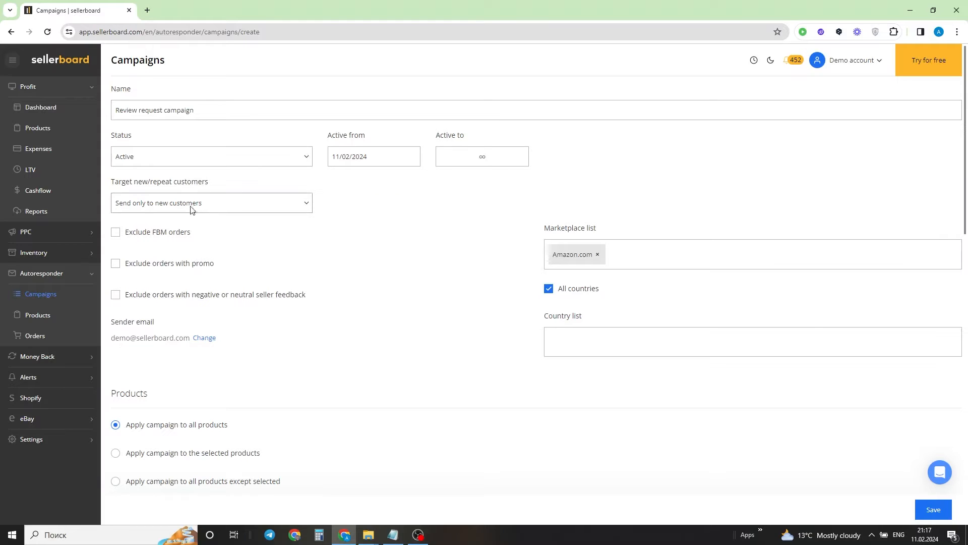
pyautogui.click(301, 203)
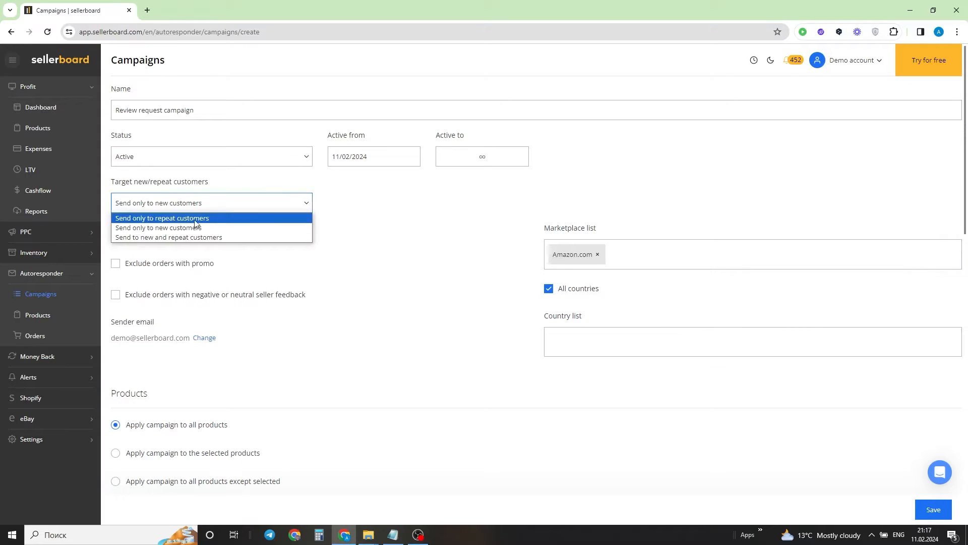
pyautogui.click(258, 241)
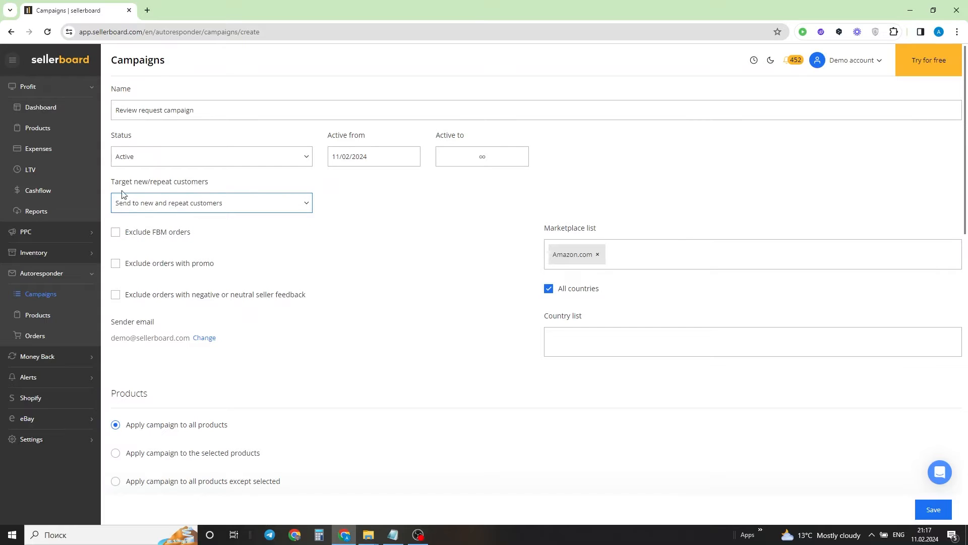
# Step: Try excluding FBM orders and orders with negative or neutral seller feedback, clearing each option again
pyautogui.click(117, 235)
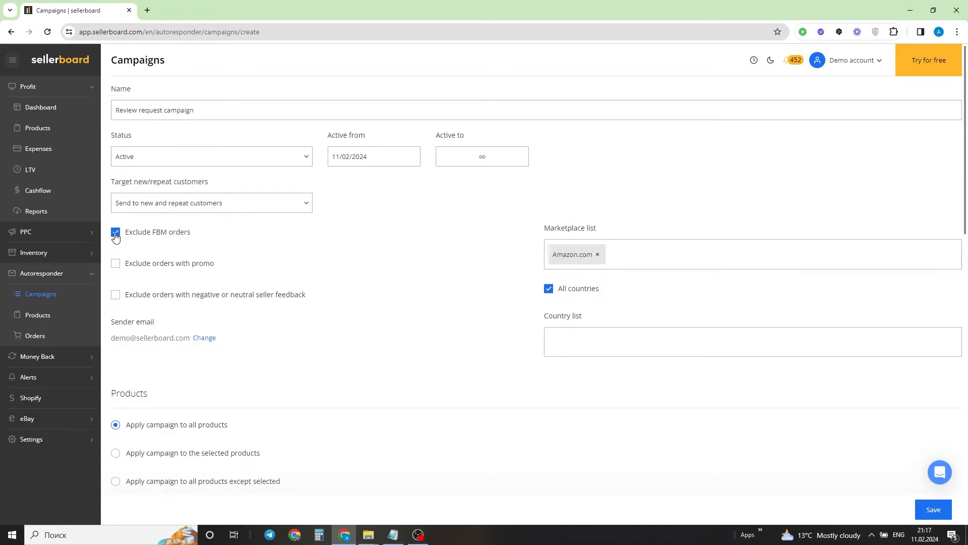
pyautogui.click(115, 235)
pyautogui.click(115, 296)
pyautogui.click(116, 296)
# Step: Check the available marketplaces, then turn off all countries and limit the country list to Poland
pyautogui.click(666, 261)
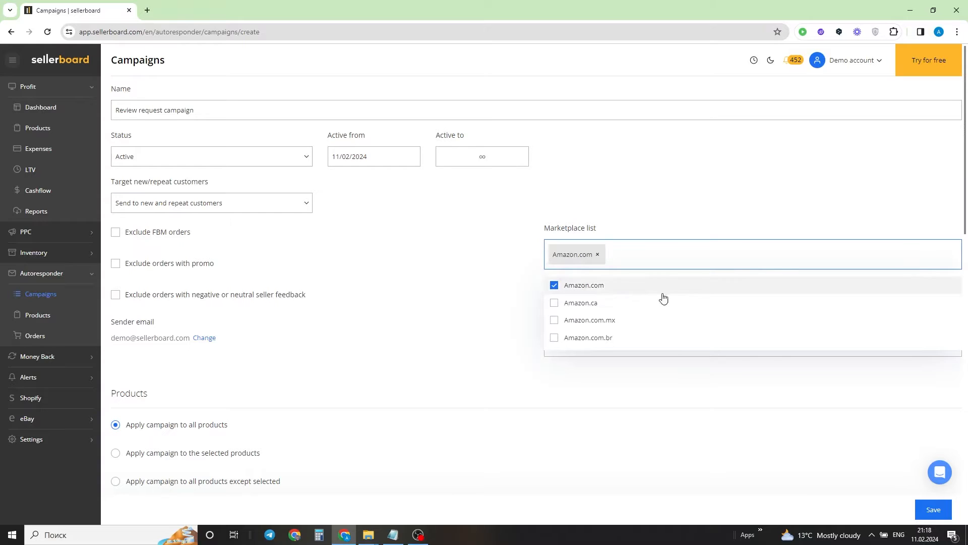
pyautogui.click(479, 252)
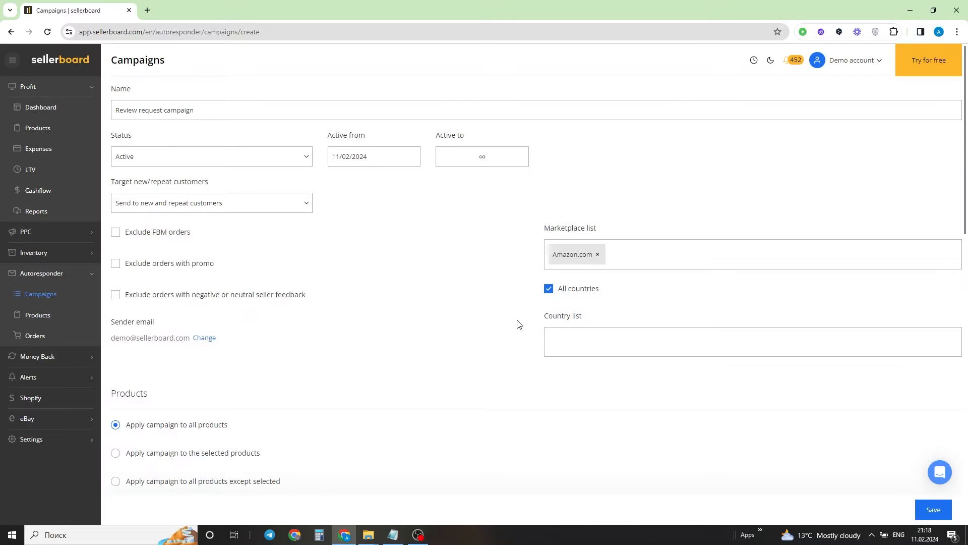
pyautogui.click(549, 289)
pyautogui.click(576, 342)
pyautogui.scroll(-5, 592, 429)
pyautogui.scroll(-12, 588, 457)
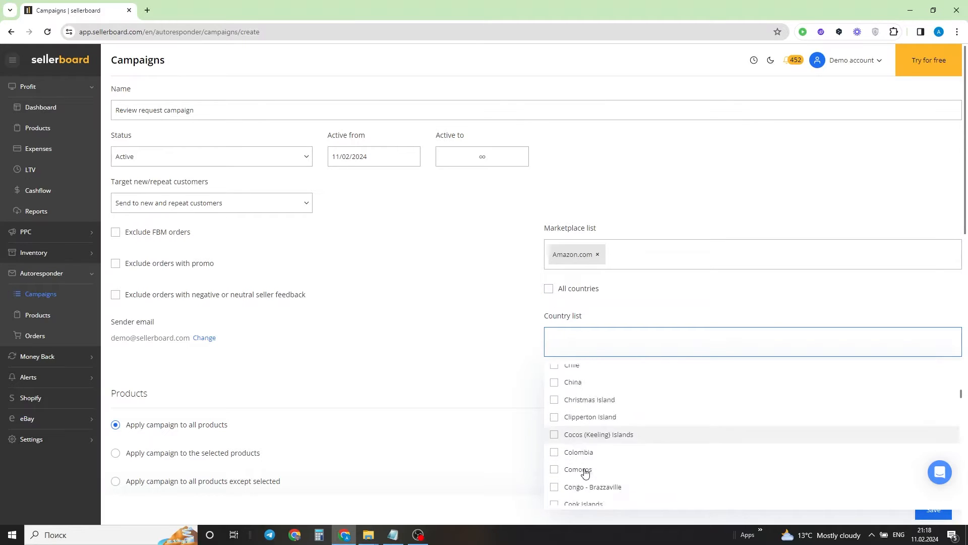
pyautogui.scroll(-12, 585, 471)
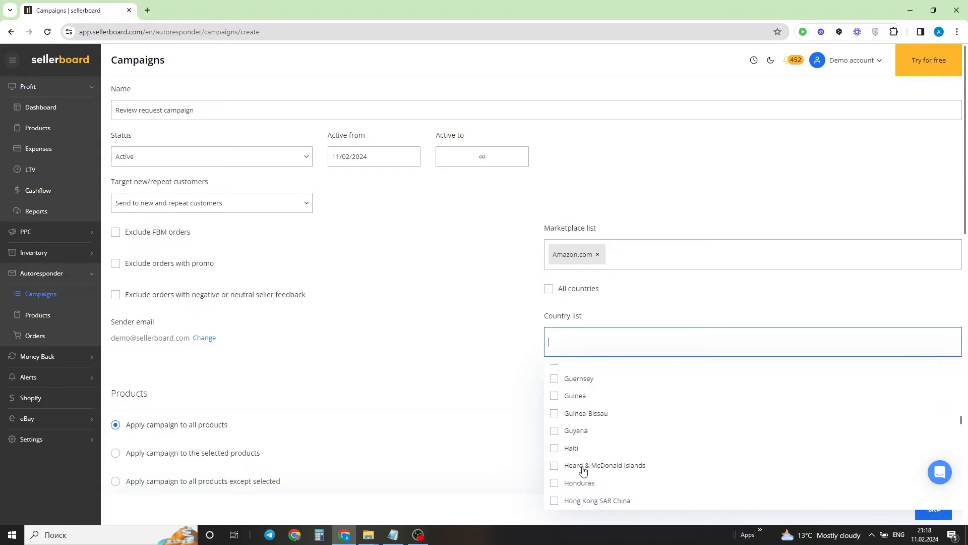
pyautogui.scroll(-12, 584, 470)
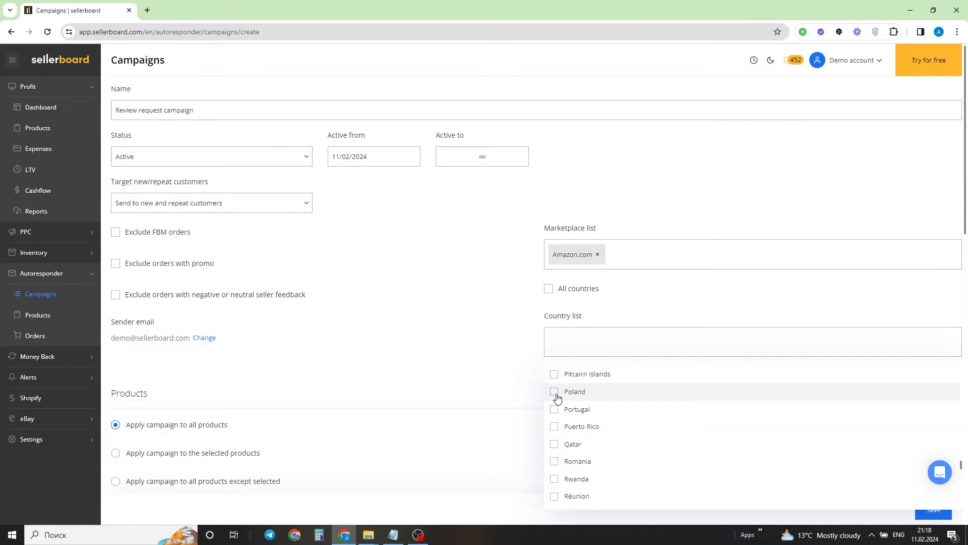
pyautogui.click(556, 393)
pyautogui.click(494, 329)
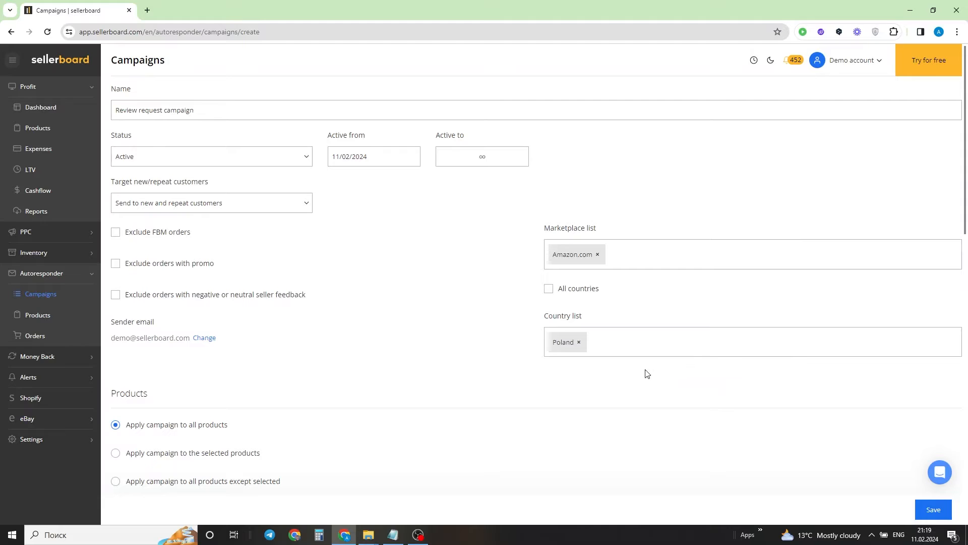
# Step: Remove Poland from the country list and re-enable the campaign for all countries
pyautogui.click(578, 343)
pyautogui.click(516, 286)
pyautogui.click(548, 290)
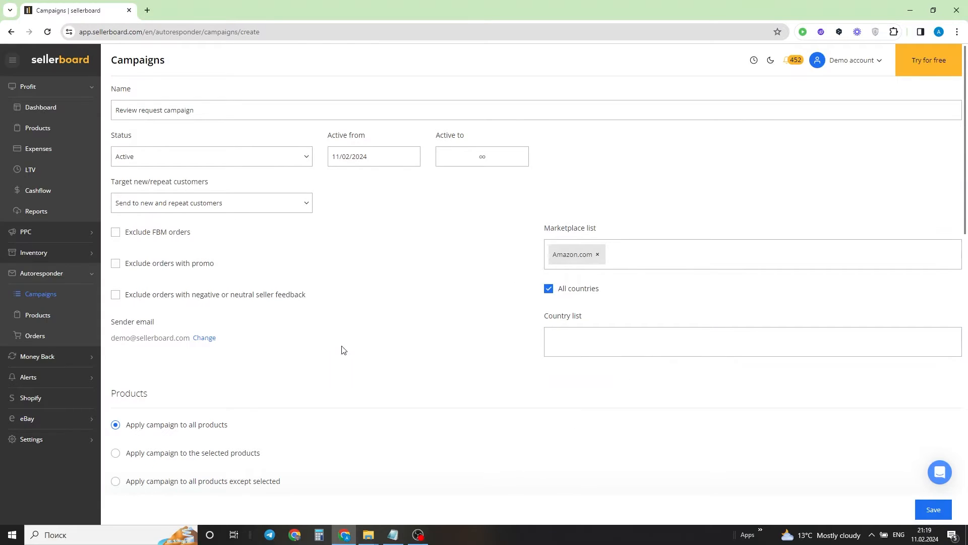
# Step: Apply the campaign to selected products only, choosing Big Corrugated Box 47*40*25cm and the first Black Gift Box 10*8*6cm
pyautogui.scroll(-1, 114, 327)
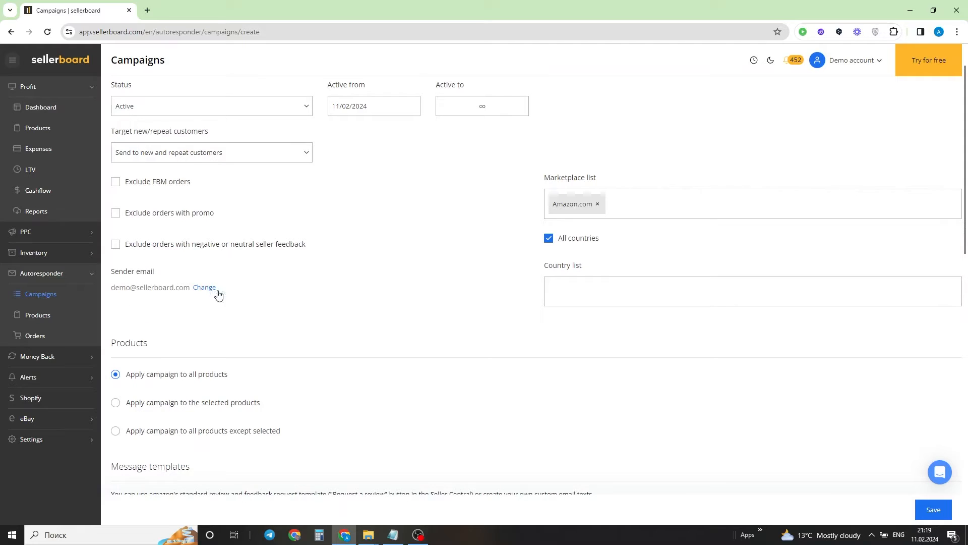
pyautogui.scroll(-2, 276, 288)
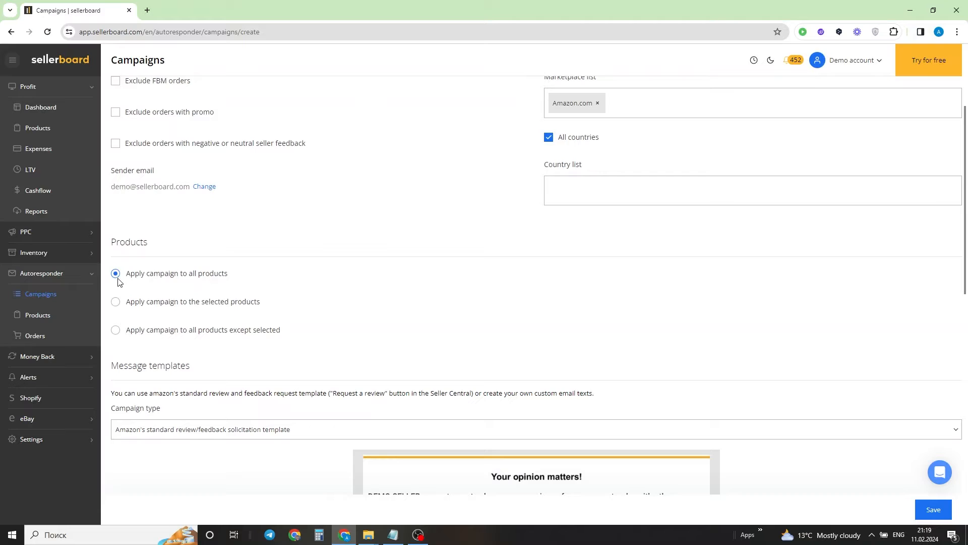
pyautogui.click(116, 303)
pyautogui.click(124, 326)
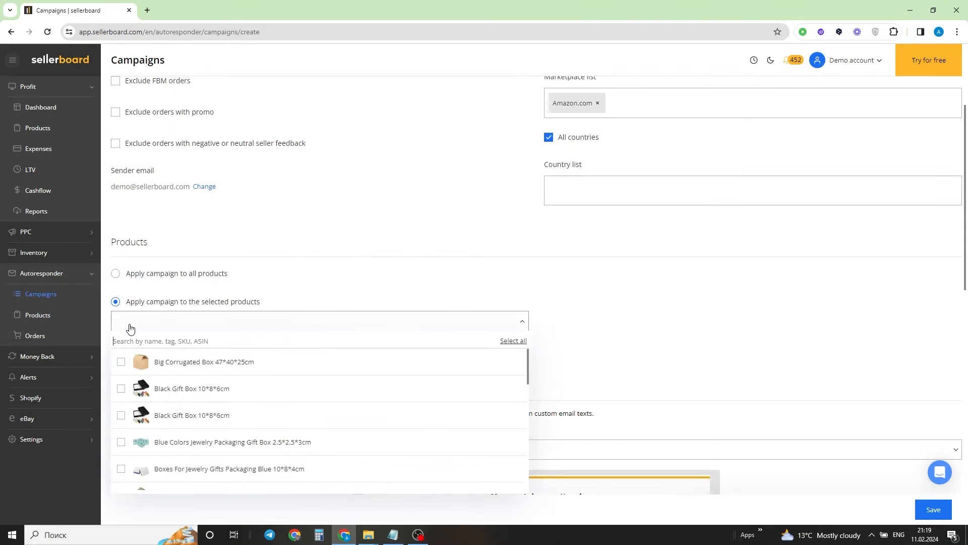
pyautogui.click(121, 363)
pyautogui.click(121, 388)
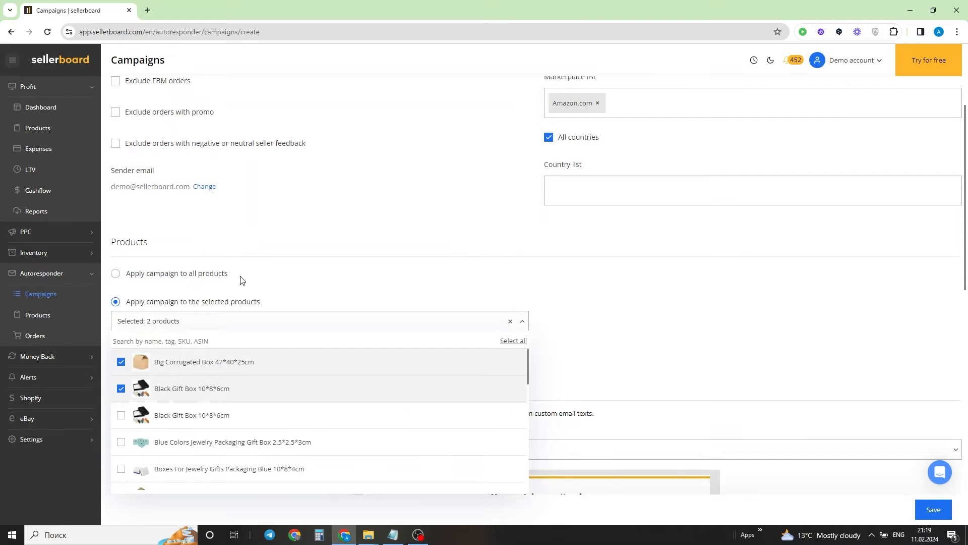
pyautogui.click(361, 289)
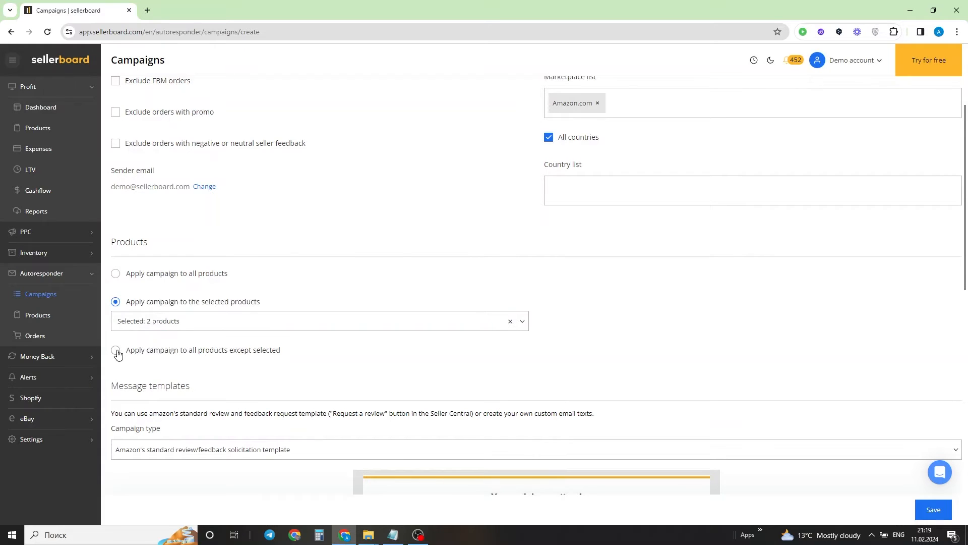
# Step: Apply the campaign to all products except Big Corrugated Box 47*40*25cm and the first Black Gift Box 10*8*6cm
pyautogui.click(117, 352)
pyautogui.click(156, 353)
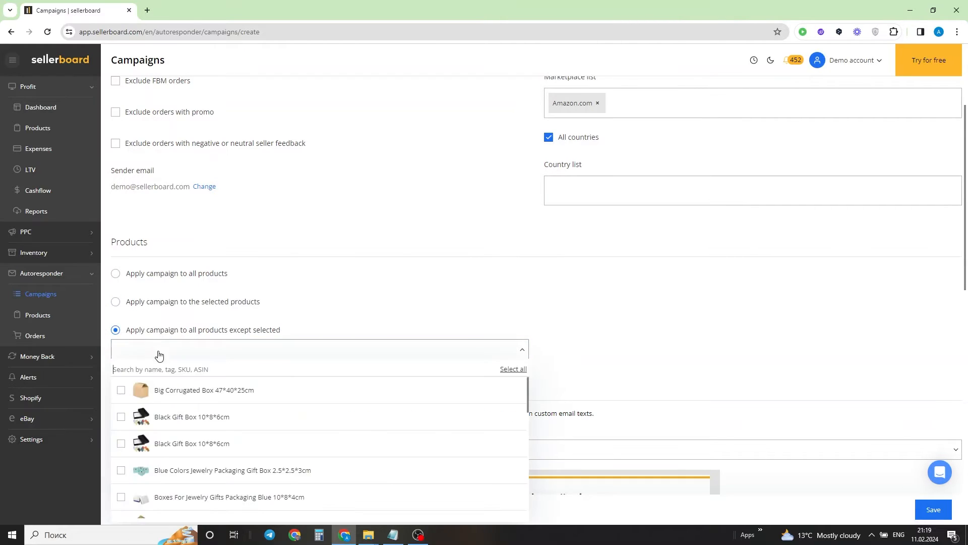
pyautogui.click(121, 394)
pyautogui.click(121, 417)
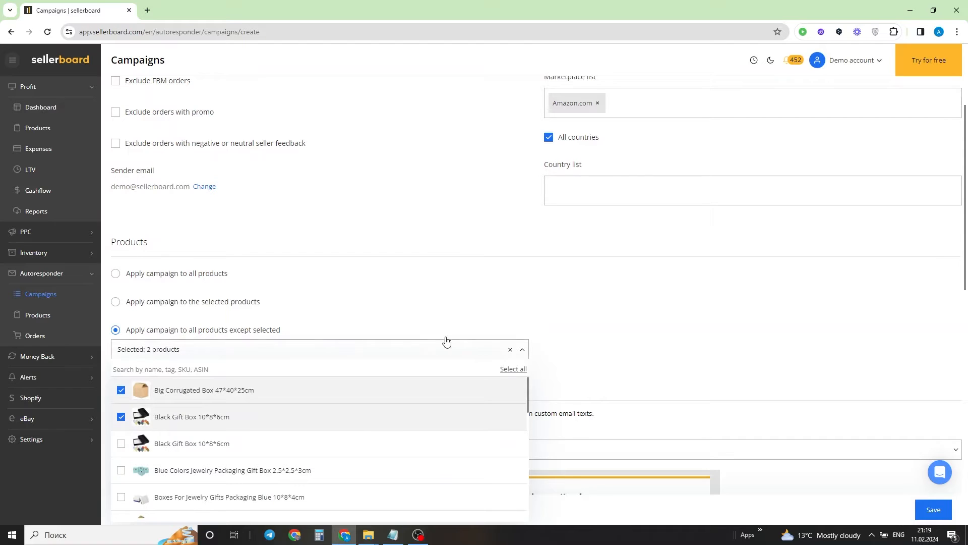
pyautogui.click(434, 294)
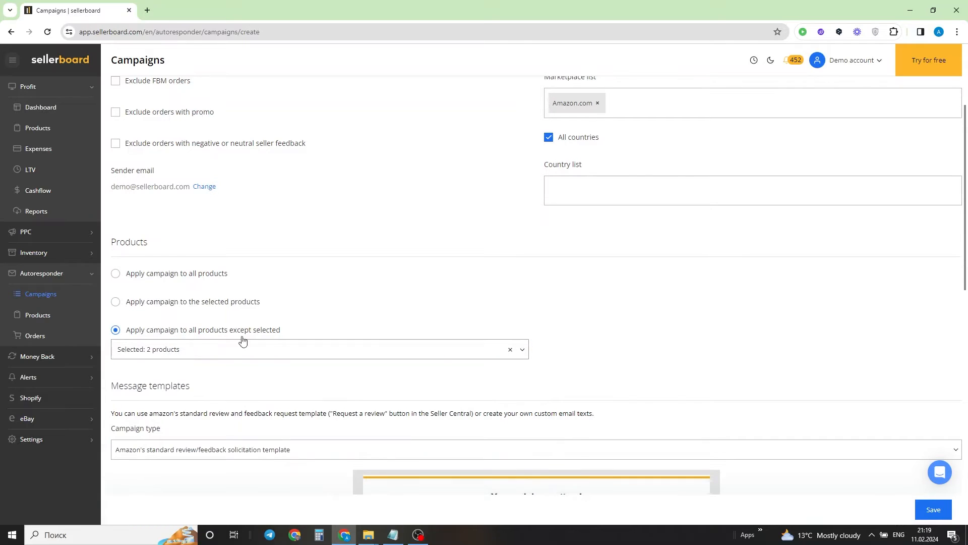
# Step: Set the campaign to apply to all products
pyautogui.moveTo(121, 274); pyautogui.dragTo(332, 291)
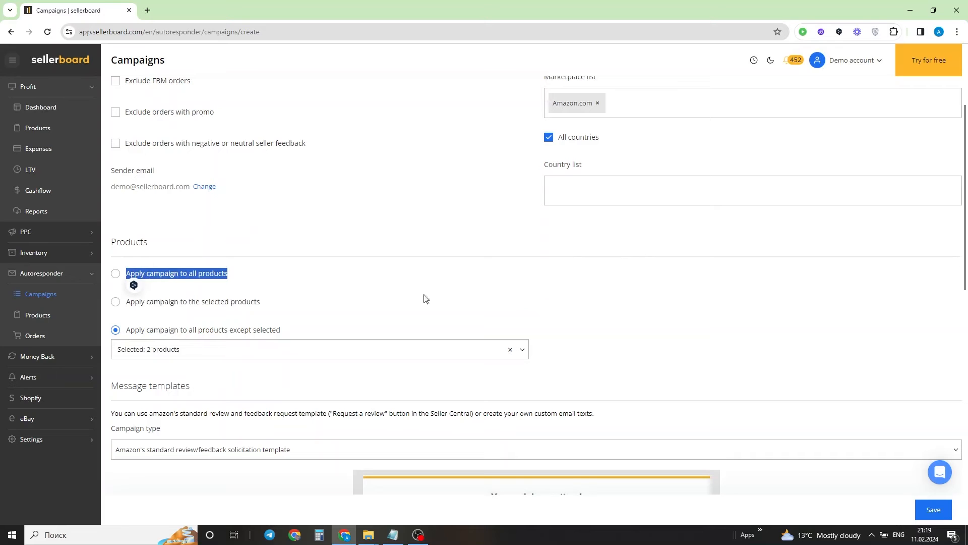
pyautogui.click(304, 290)
pyautogui.click(116, 274)
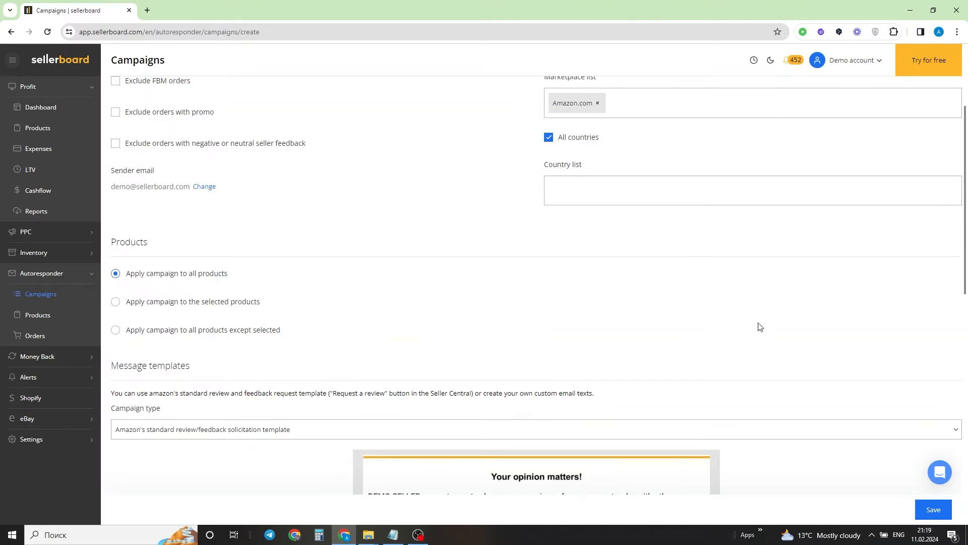
# Step: Examine the campaign type options and the preview of Amazon's standard review/feedback solicitation template
pyautogui.scroll(-3, 756, 324)
pyautogui.scroll(-2, 856, 207)
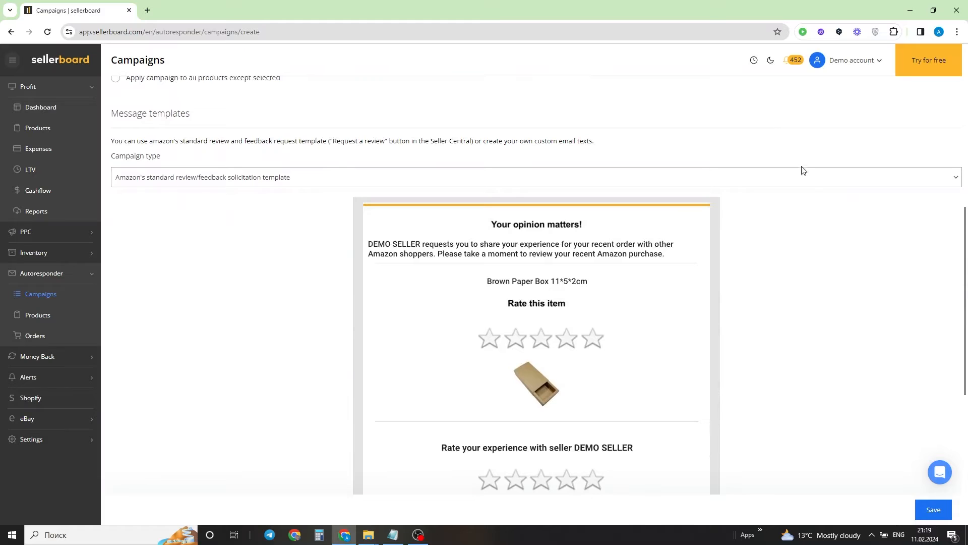
pyautogui.click(812, 182)
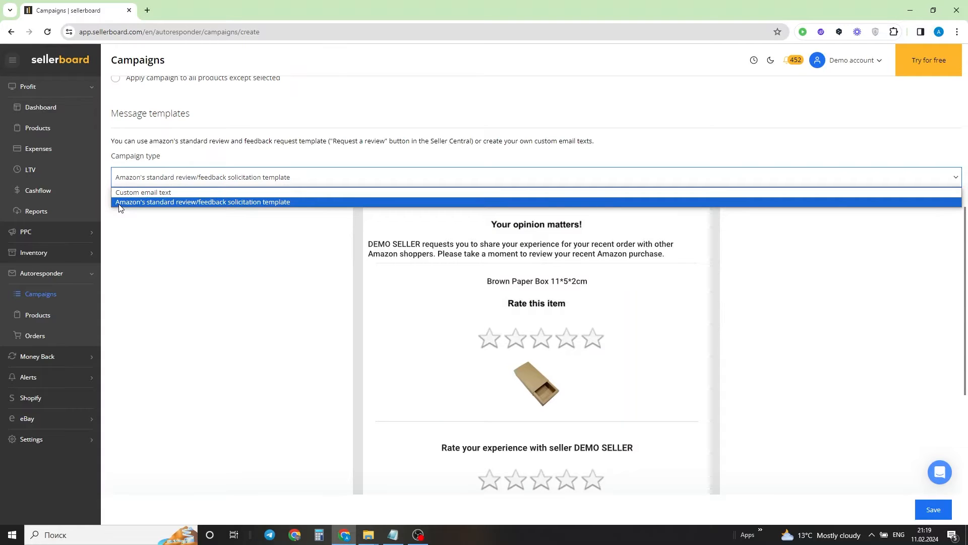
pyautogui.click(252, 293)
pyautogui.scroll(-2, 273, 295)
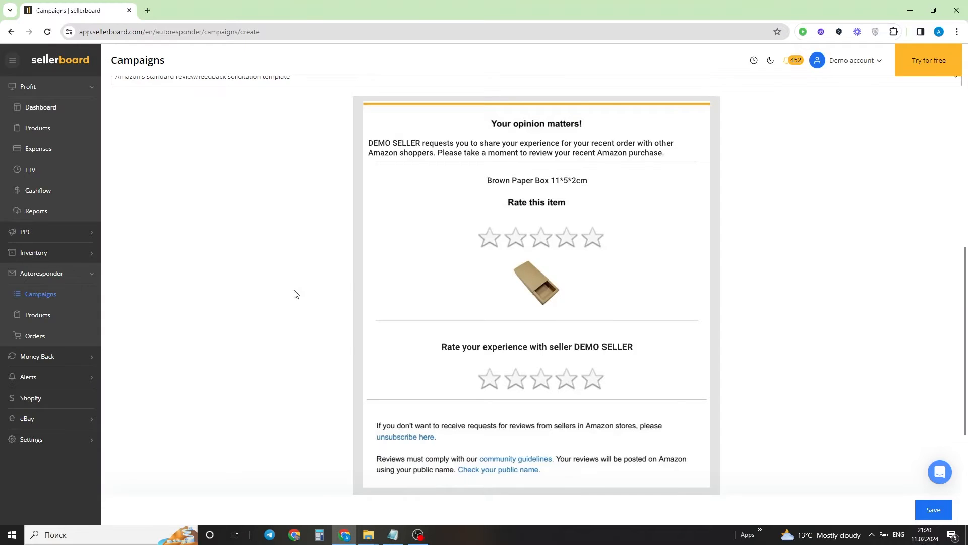
pyautogui.scroll(4, 302, 291)
pyautogui.scroll(-3, 485, 303)
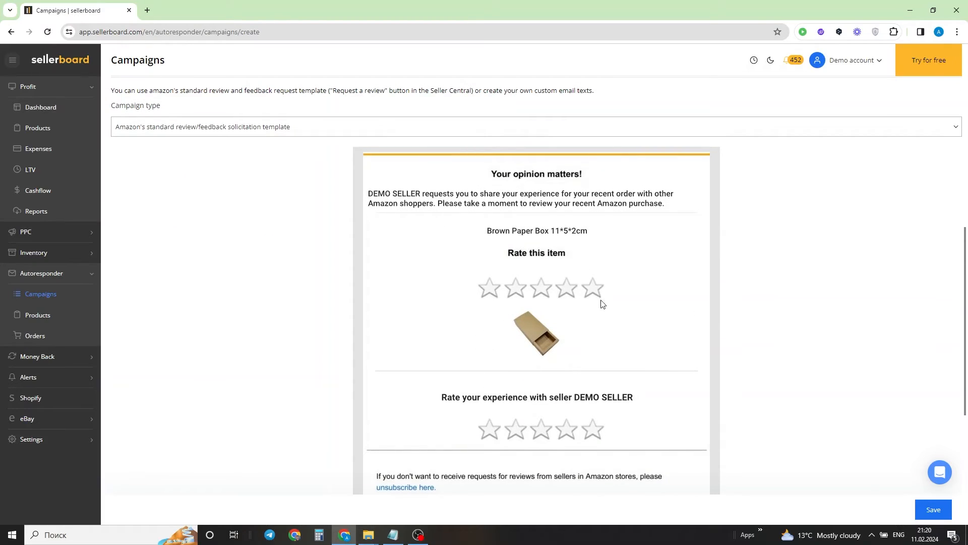
pyautogui.scroll(-1, 575, 265)
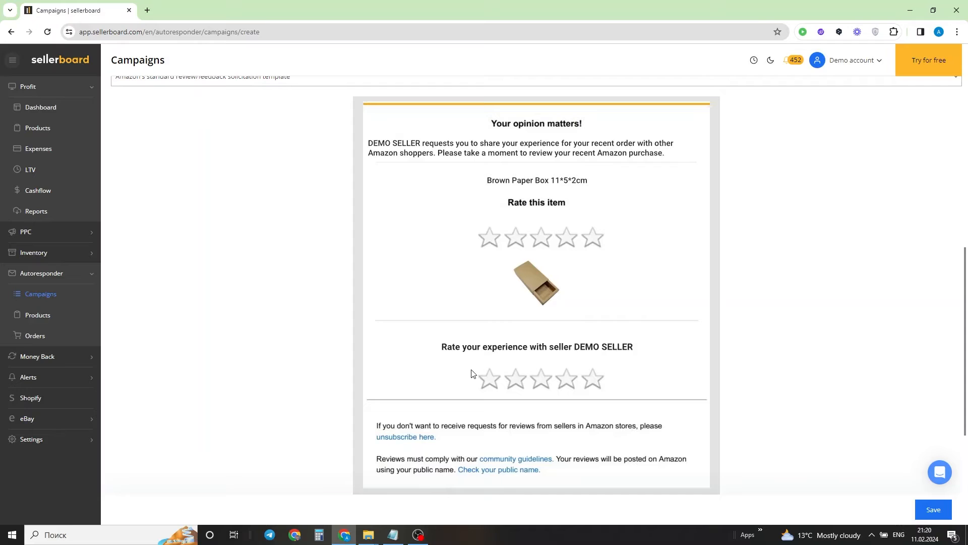
pyautogui.scroll(3, 716, 392)
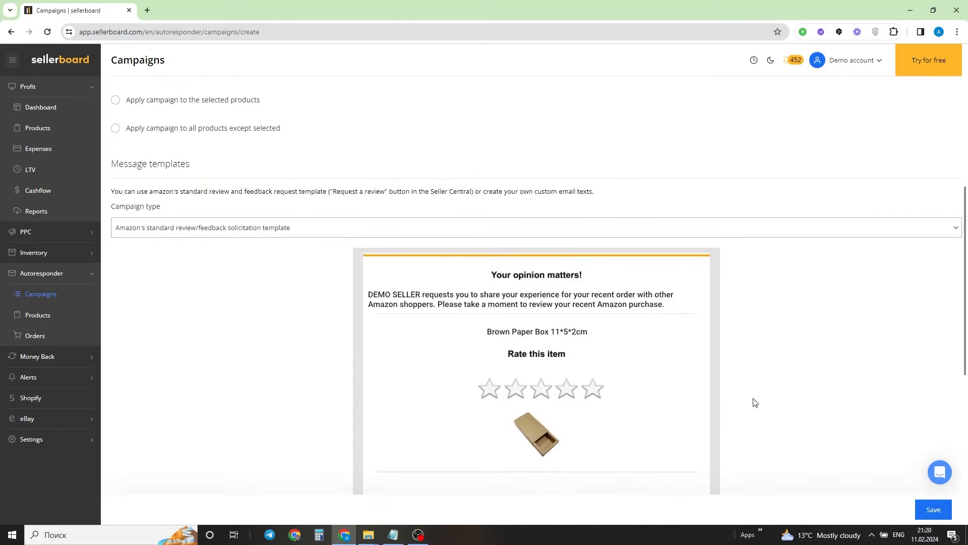
# Step: Change the campaign type to "Custom email text" and open the "Are you happy?" message template for editing
pyautogui.click(797, 232)
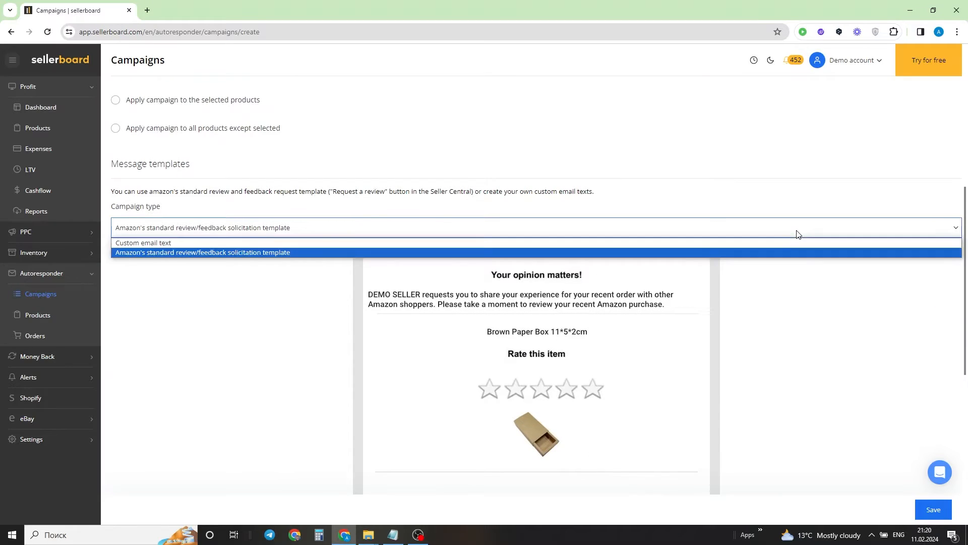
pyautogui.click(138, 243)
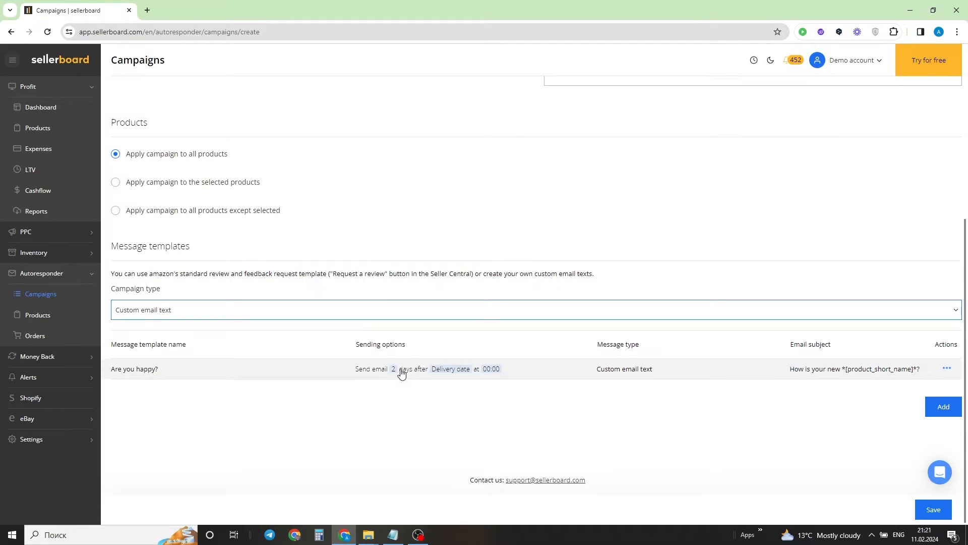
pyautogui.click(149, 371)
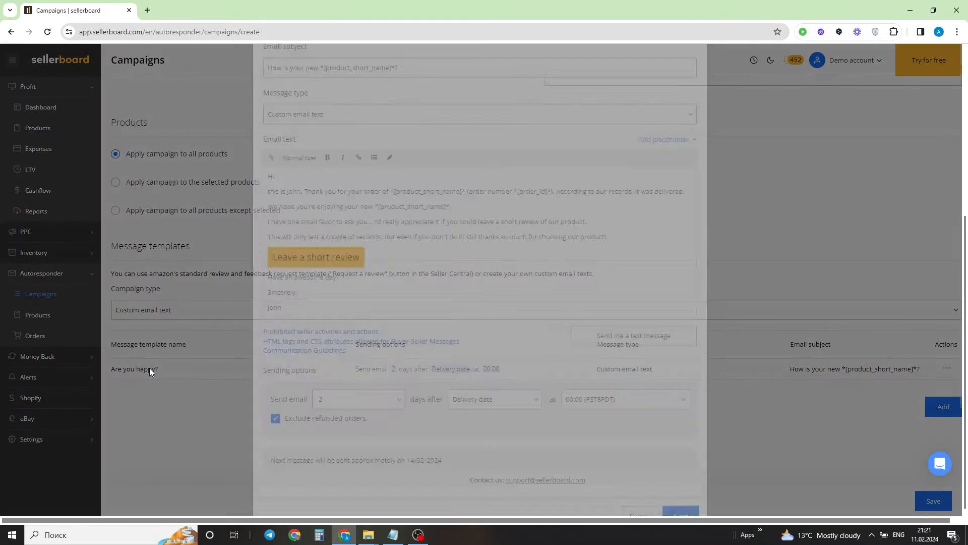
# Step: Examine the message template's name and email subject, and browse the placeholders available for the email text
pyautogui.click(343, 122)
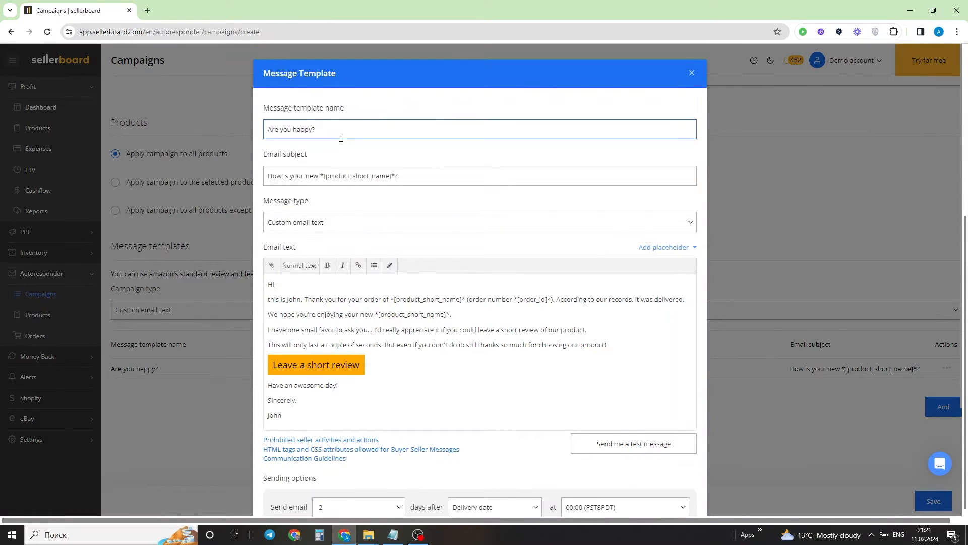
pyautogui.tripleClick(306, 130)
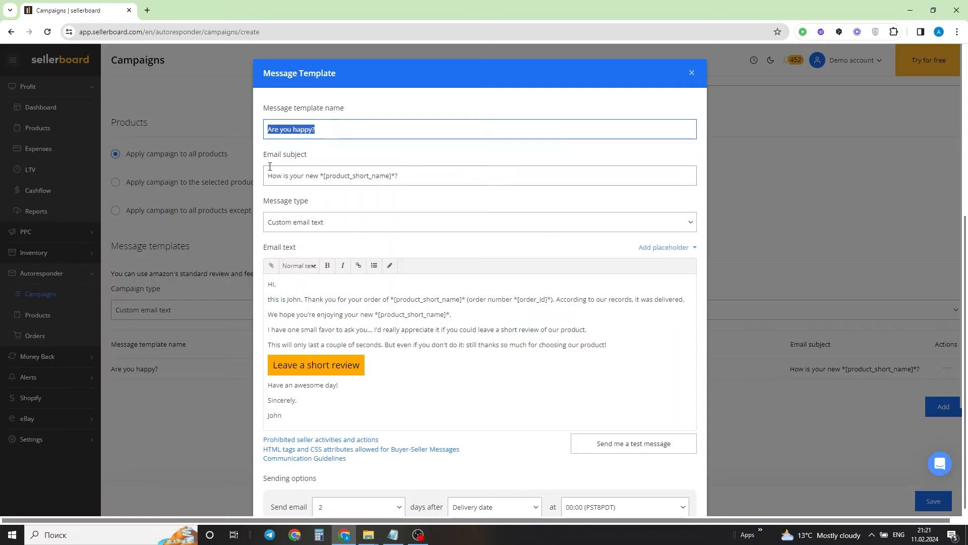
pyautogui.click(415, 173)
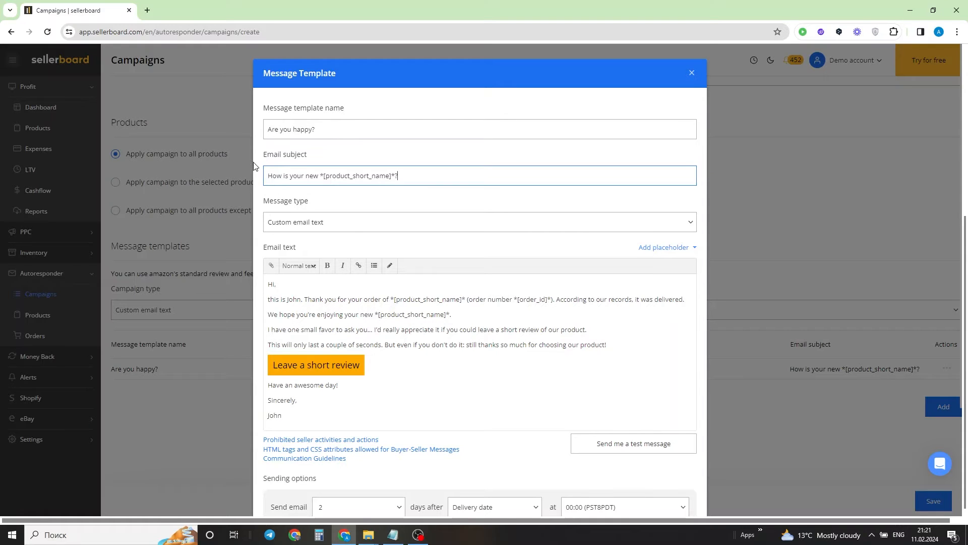
pyautogui.click(659, 249)
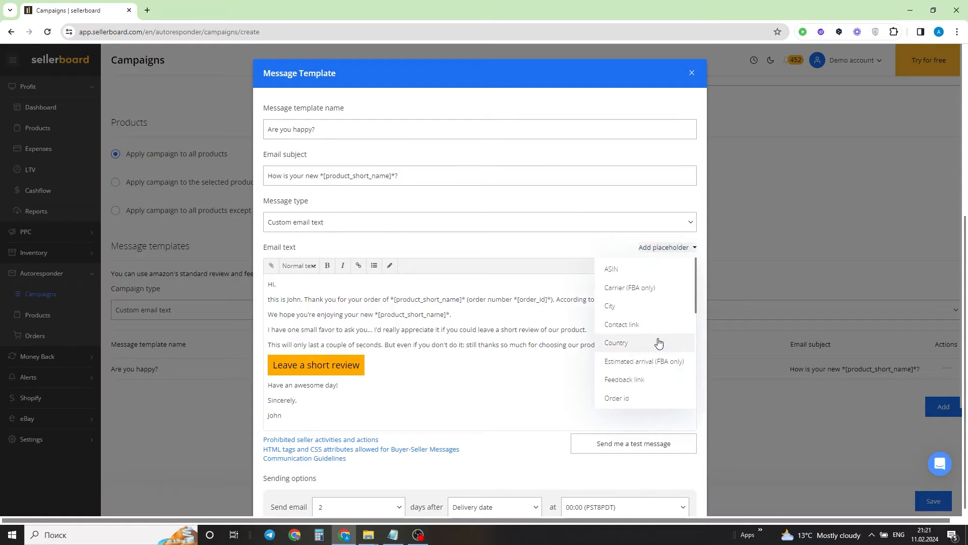
pyautogui.scroll(-4, 657, 339)
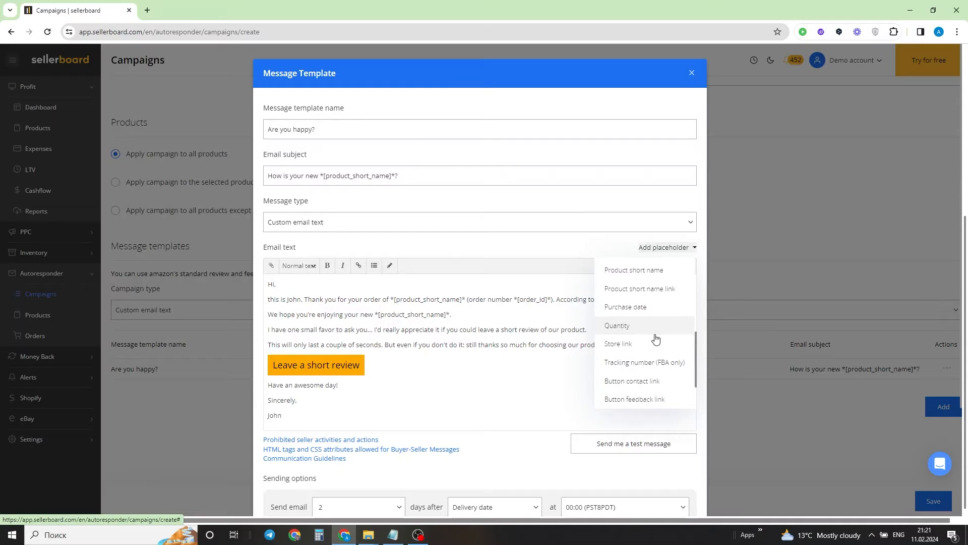
pyautogui.scroll(4, 655, 336)
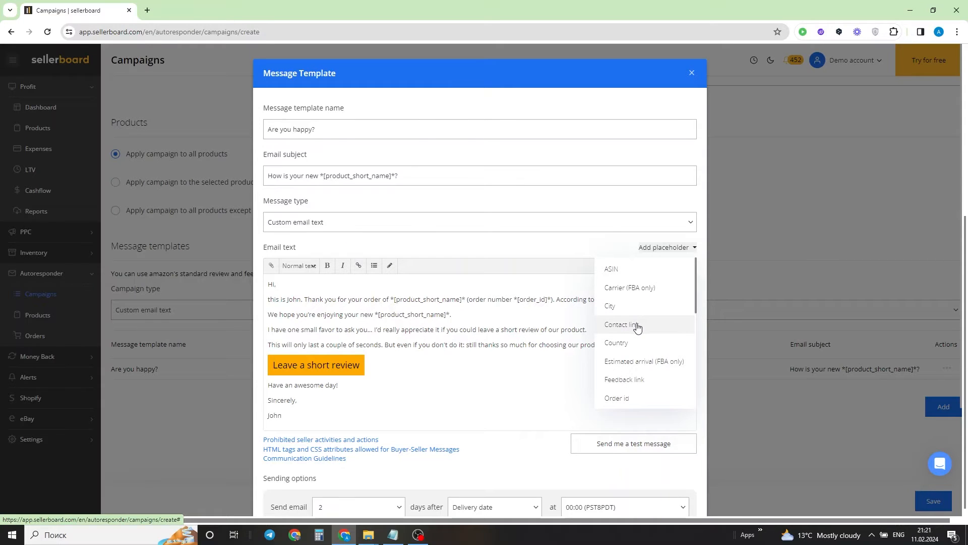
pyautogui.scroll(-4, 630, 322)
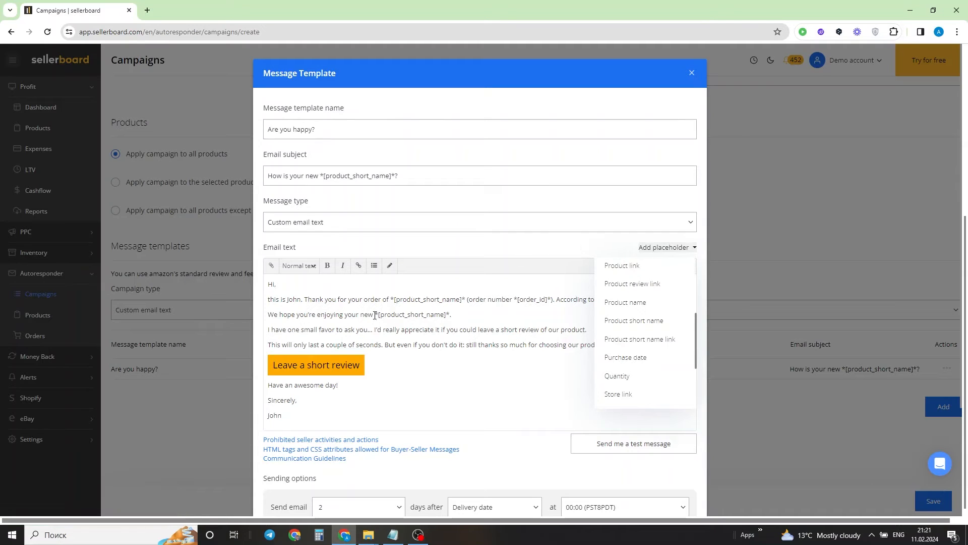
pyautogui.click(477, 244)
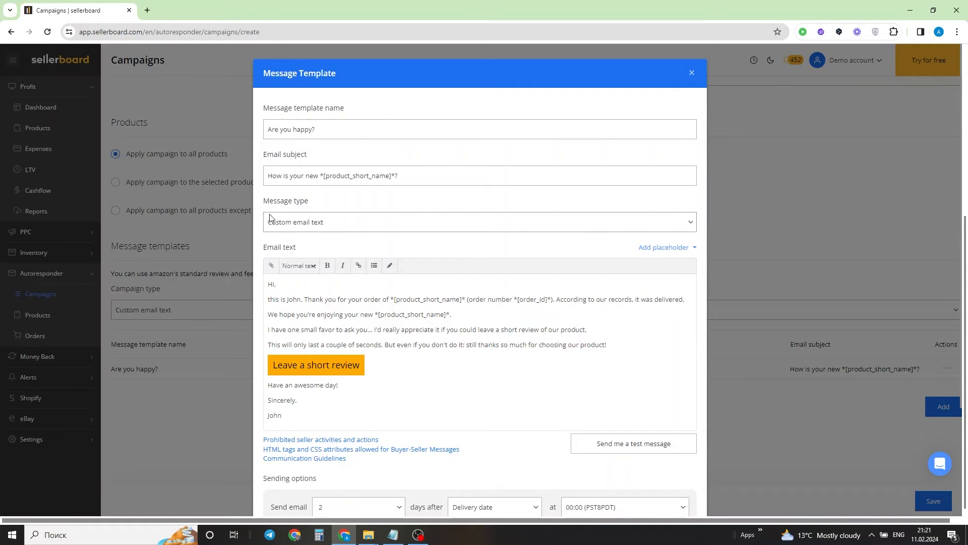
# Step: Examine the message type options, the custom email text and the link and button placeholders that can be added to it
pyautogui.click(313, 225)
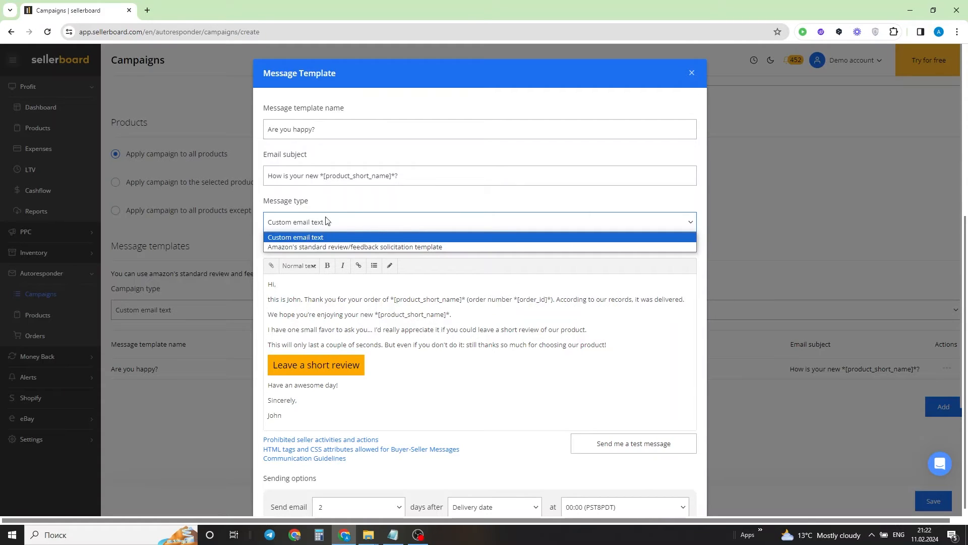
pyautogui.click(330, 202)
pyautogui.scroll(-2, 431, 229)
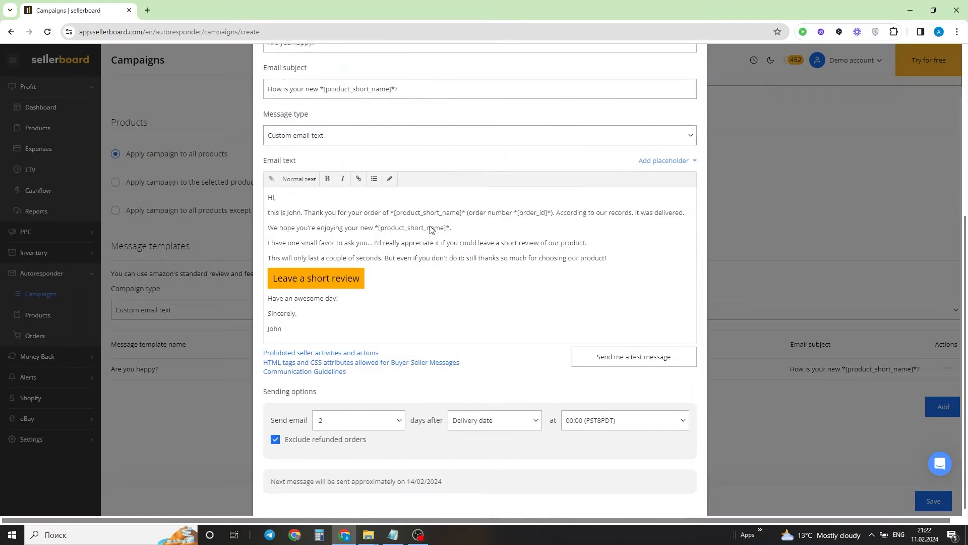
pyautogui.click(297, 198)
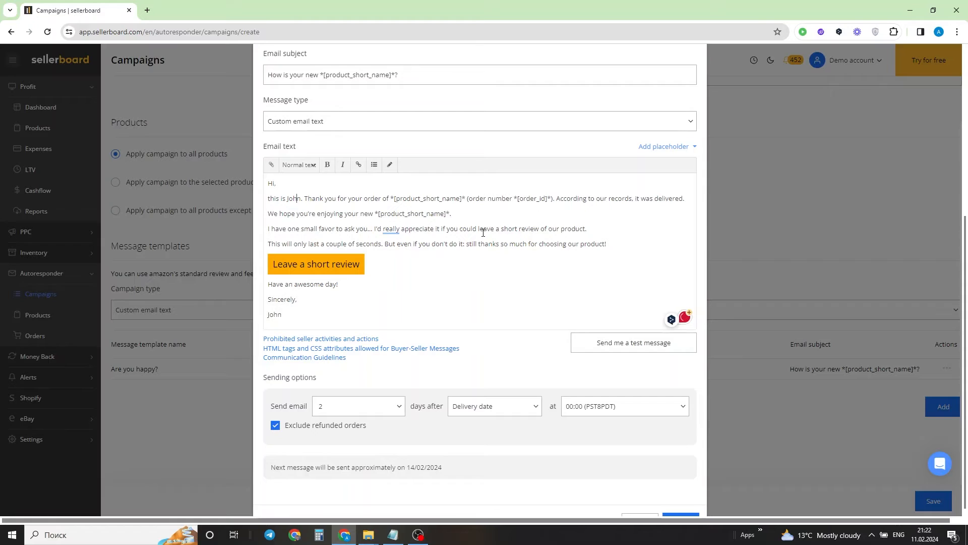
pyautogui.click(670, 148)
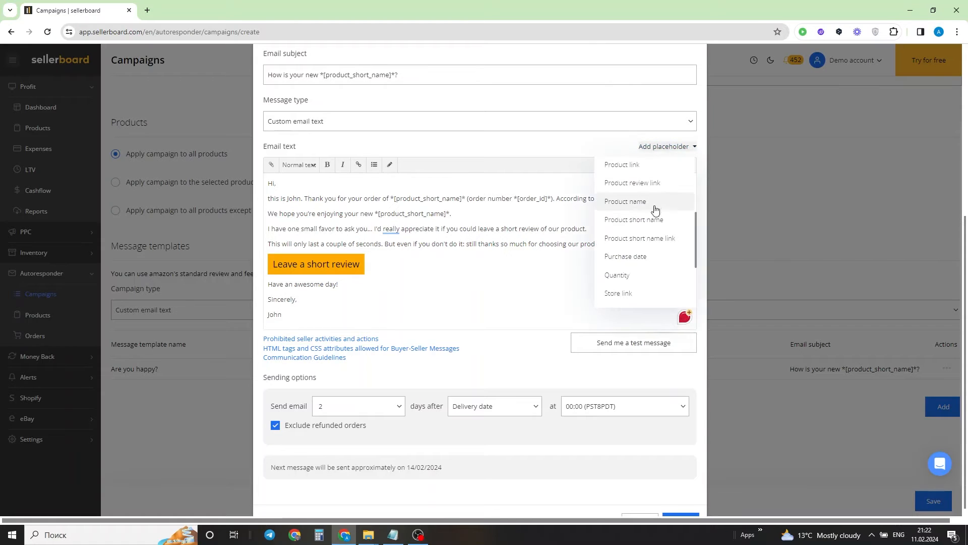
pyautogui.scroll(-3, 649, 246)
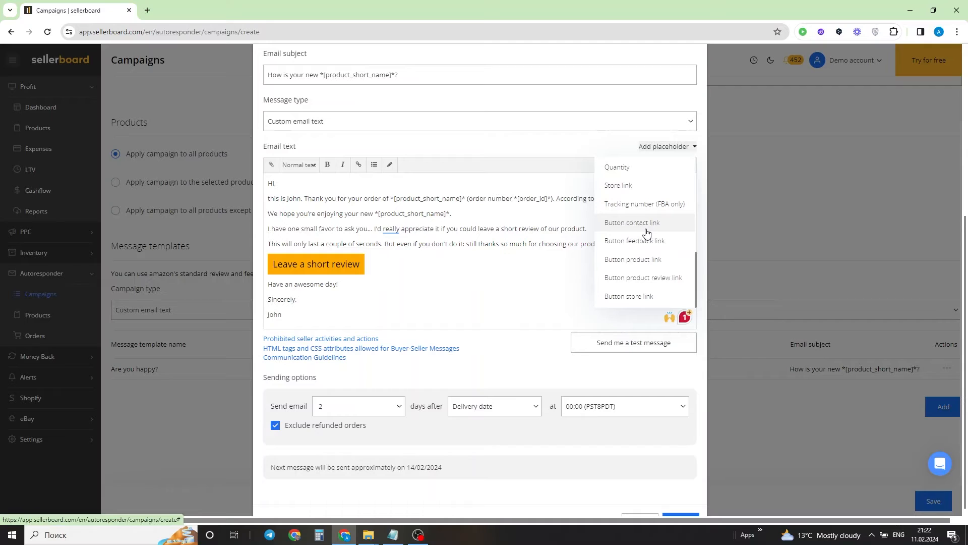
pyautogui.scroll(-1, 643, 231)
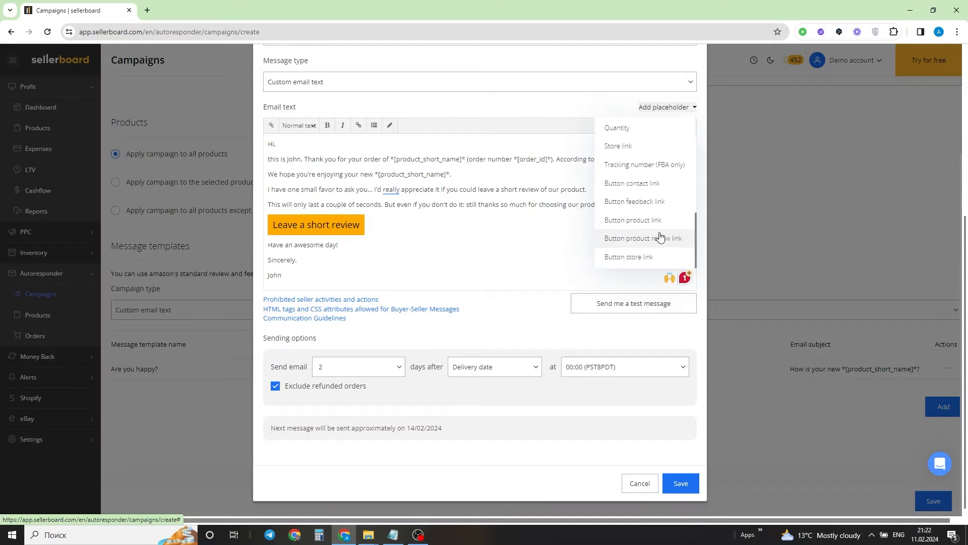
pyautogui.click(536, 204)
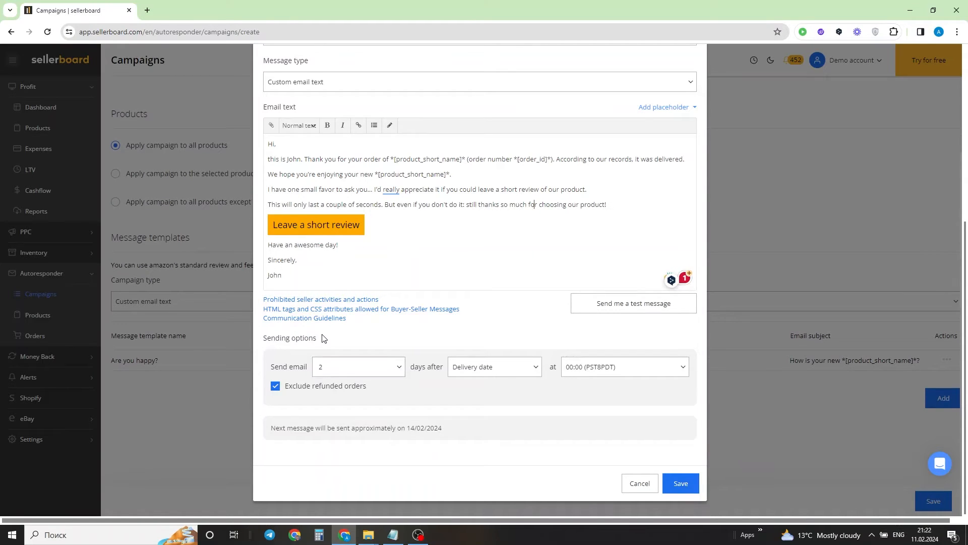
# Step: Schedule the email for 2 days after the delivery date and check the available sending times, keeping 00:00 (PST8PDT)
pyautogui.click(401, 373)
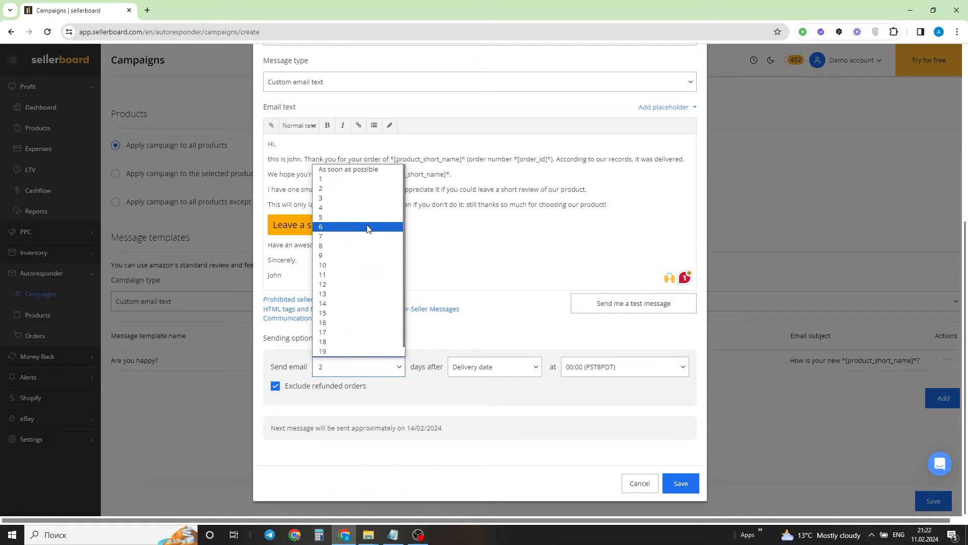
pyautogui.click(352, 189)
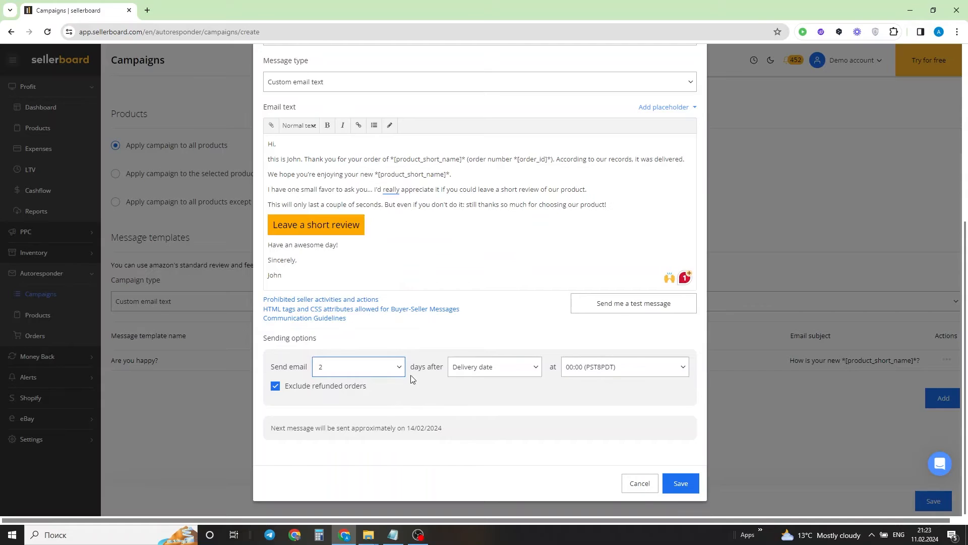
pyautogui.click(538, 371)
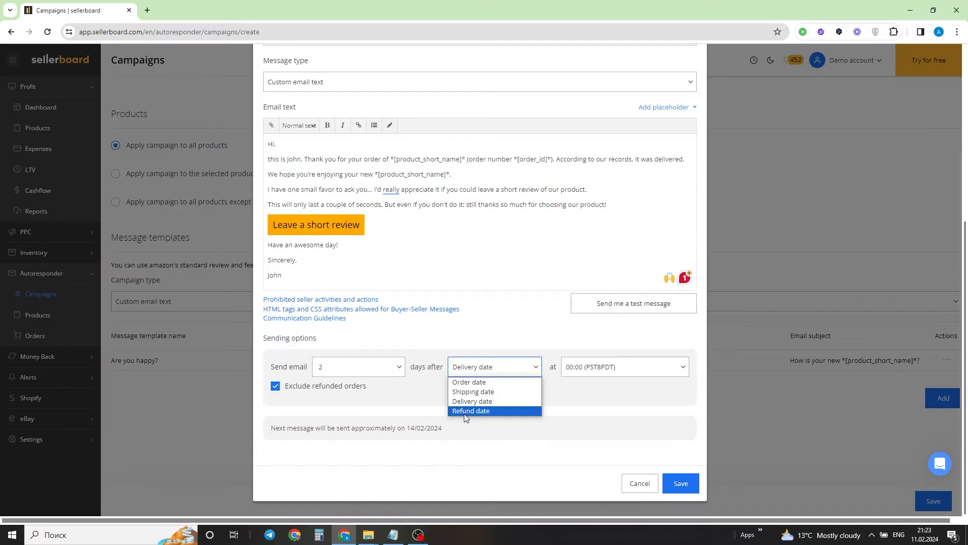
pyautogui.click(486, 402)
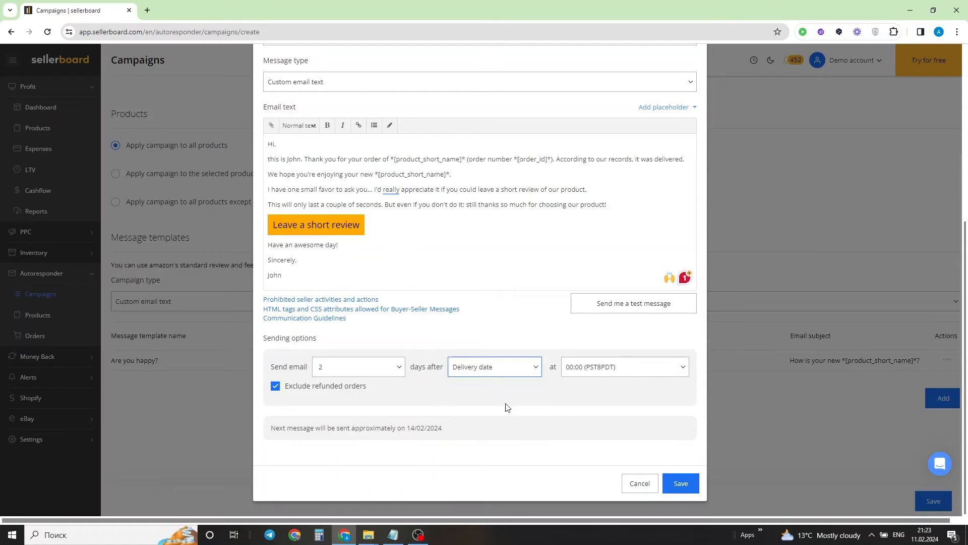
pyautogui.click(627, 367)
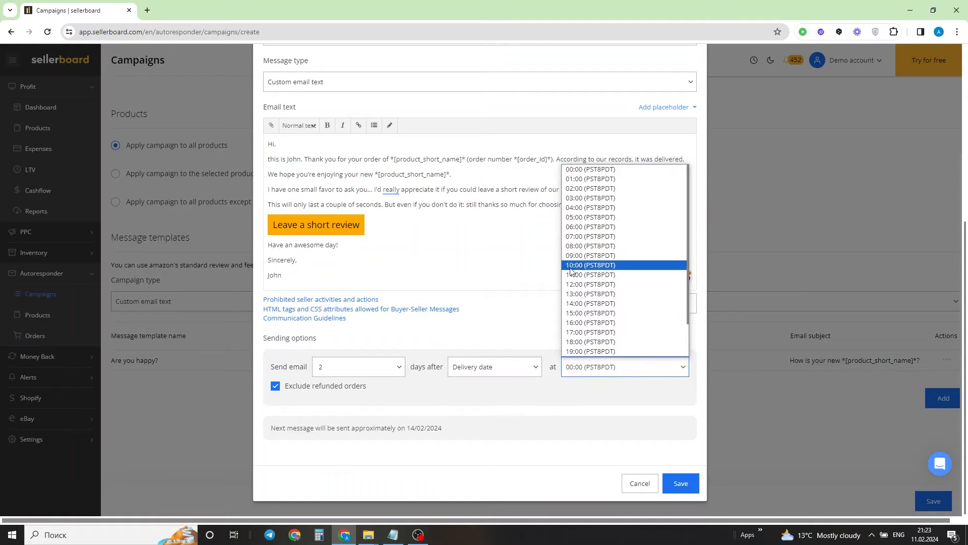
pyautogui.click(541, 348)
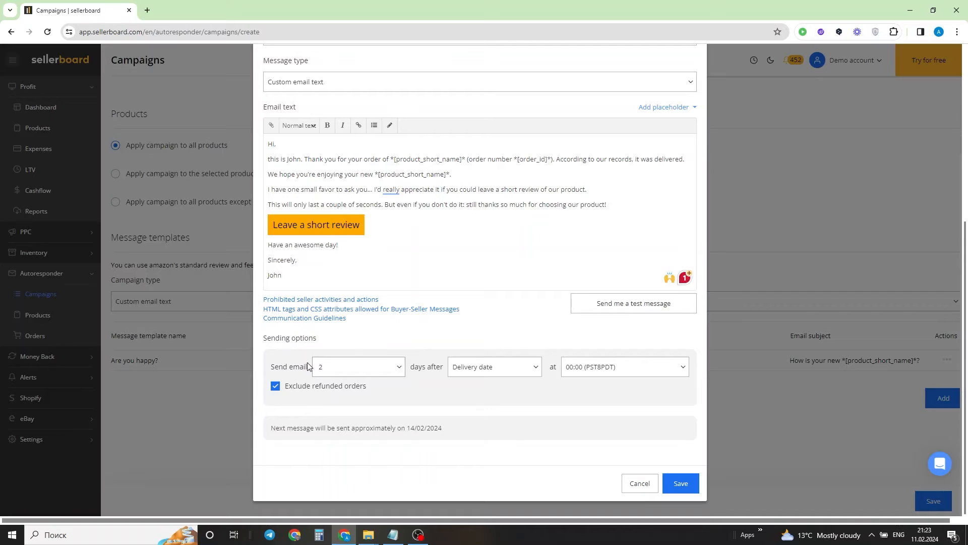
pyautogui.click(572, 373)
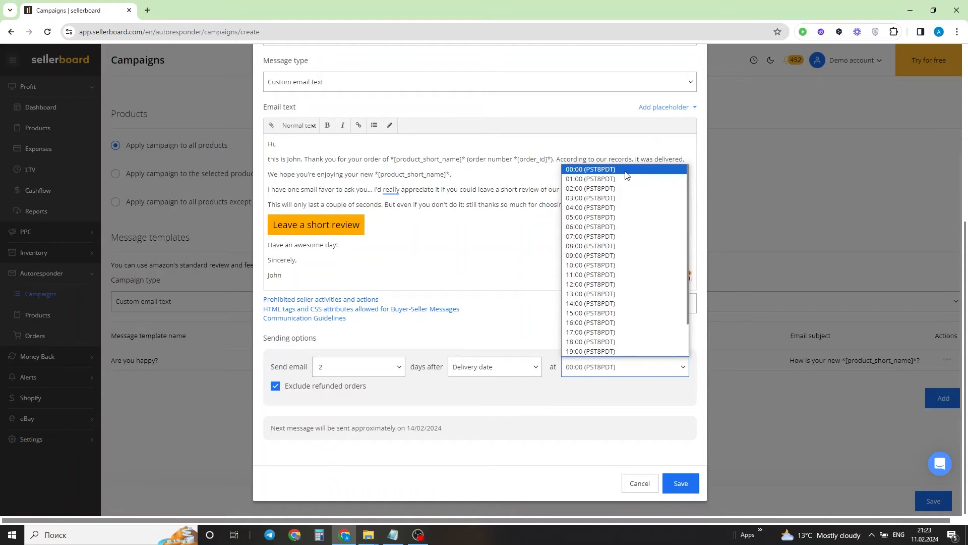
pyautogui.click(544, 399)
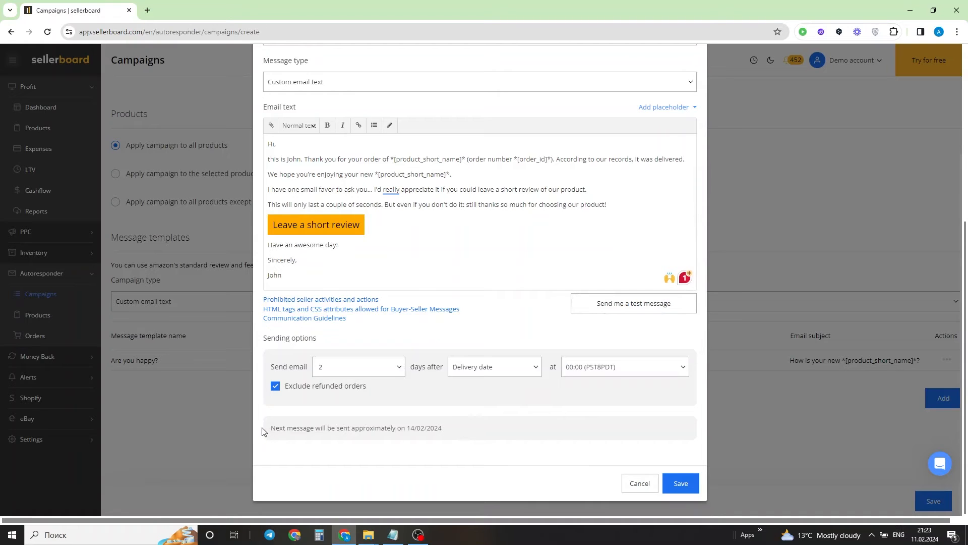
# Step: Review the "Are you happy?" message template from top to bottom and save it
pyautogui.scroll(5, 690, 458)
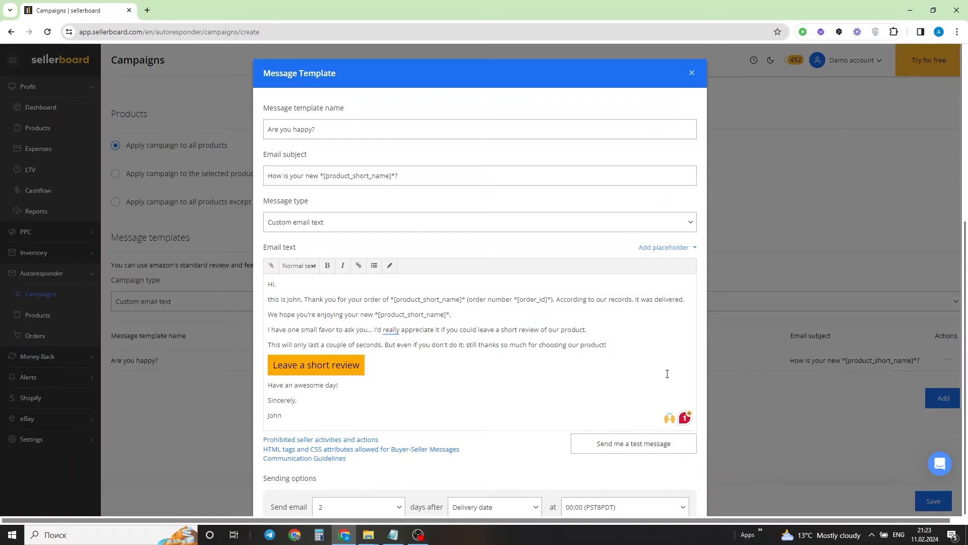
pyautogui.scroll(-3, 666, 376)
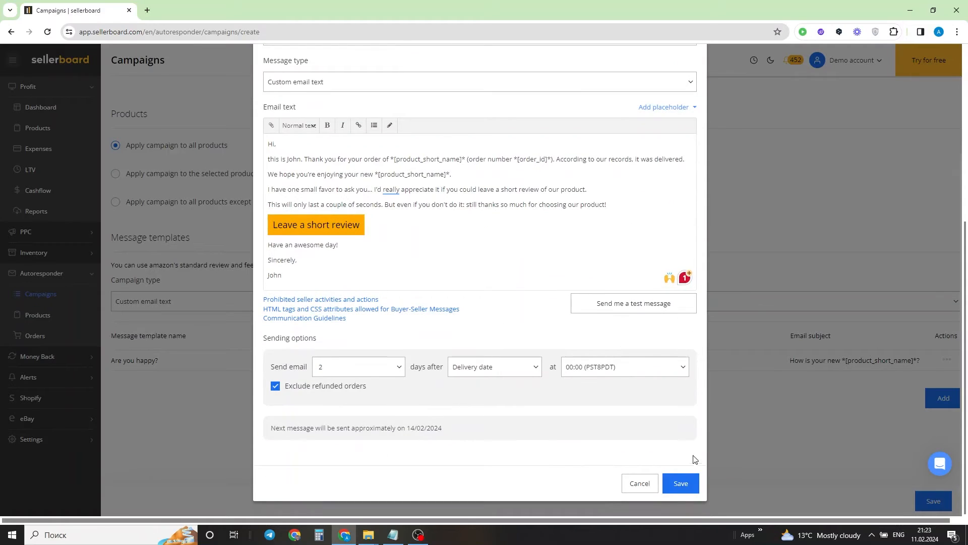
pyautogui.click(679, 484)
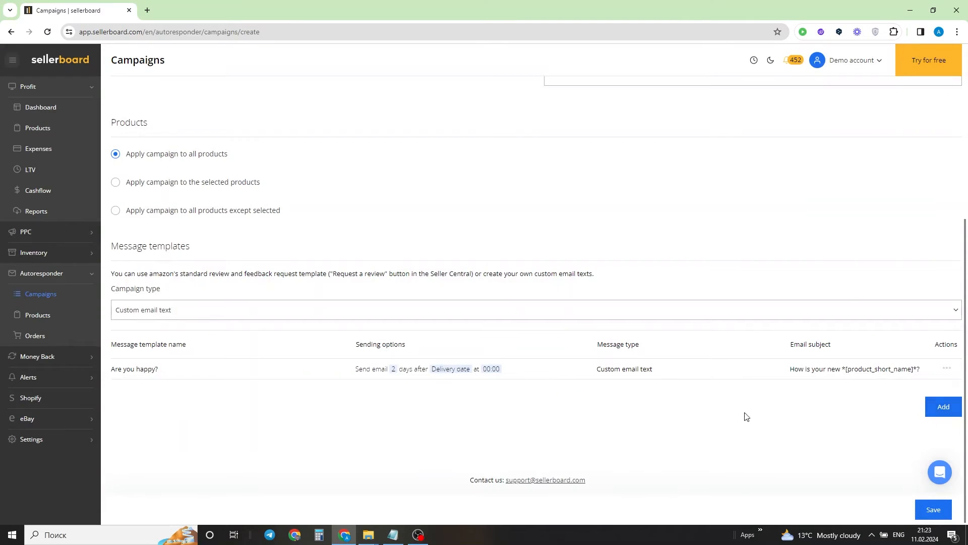
# Step: Review all settings of the "Review request campaign" and save the campaign
pyautogui.scroll(5, 513, 401)
pyautogui.scroll(-5, 546, 409)
pyautogui.scroll(5, 416, 426)
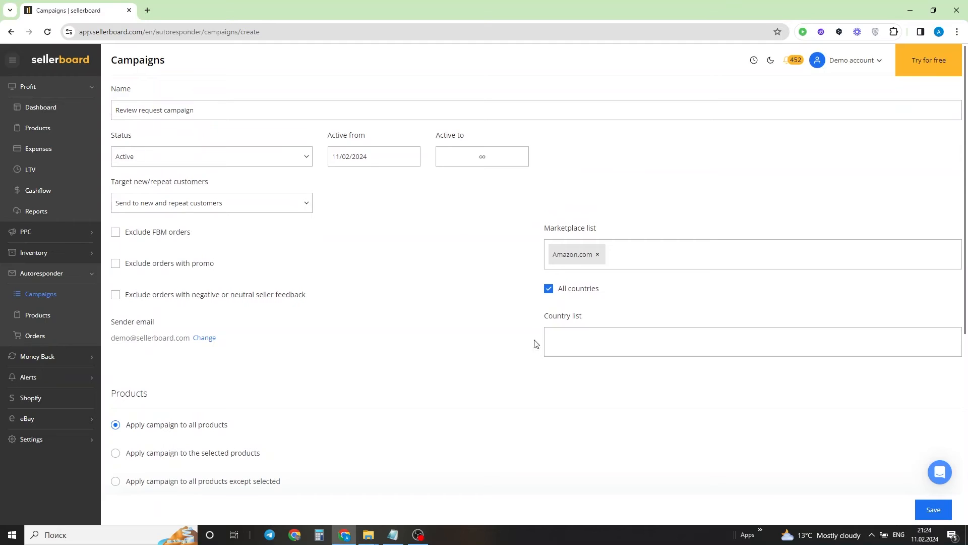
pyautogui.scroll(-5, 547, 358)
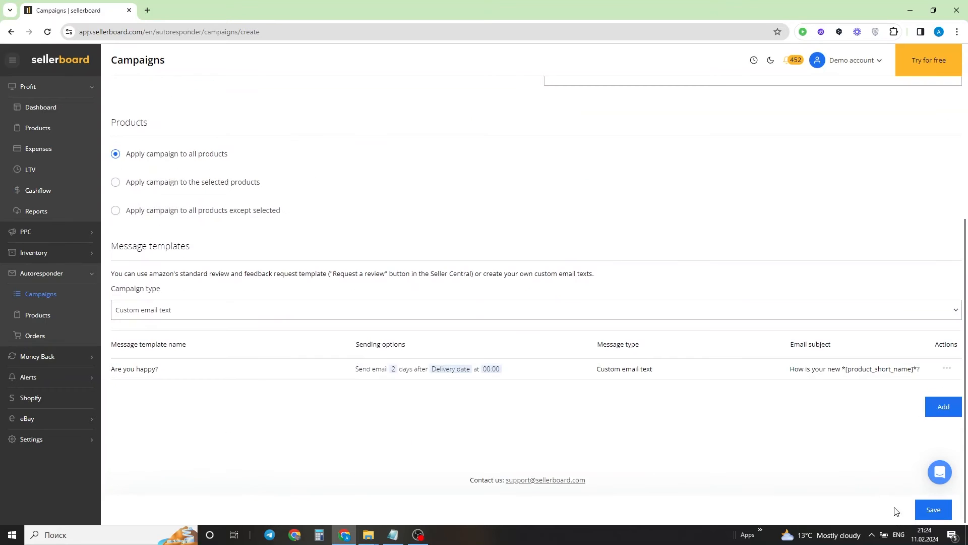
pyautogui.click(934, 511)
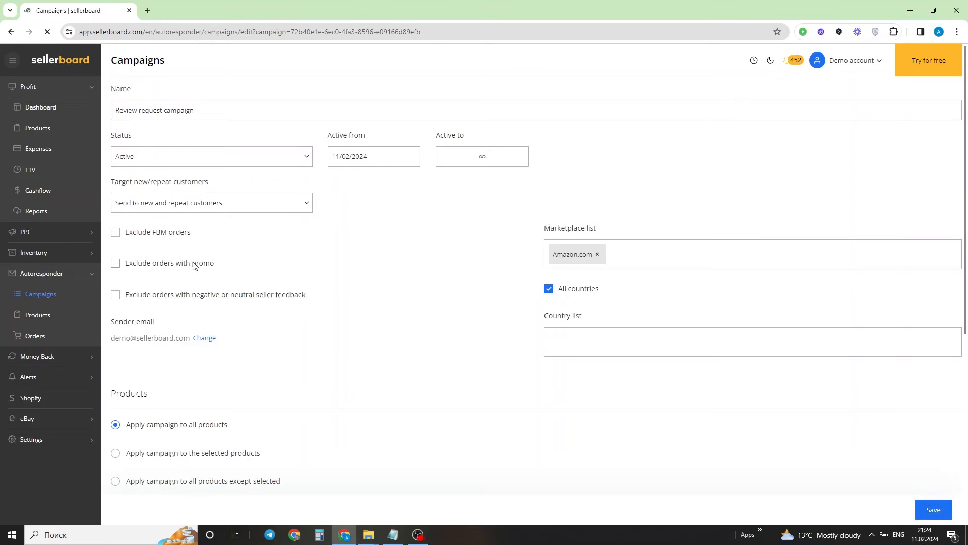
# Step: Open the autoresponder's campaign list and check the actions available for "Review request campaign"
pyautogui.click(51, 294)
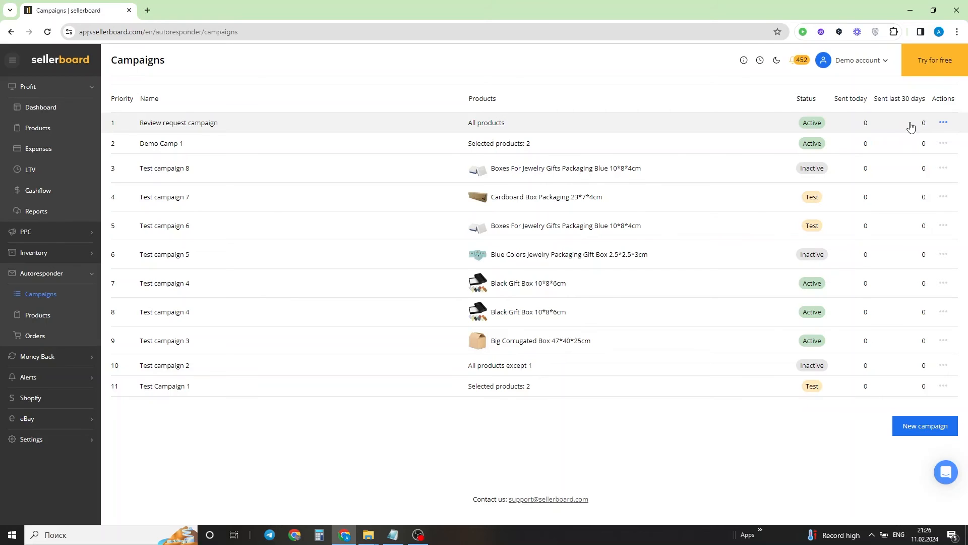
pyautogui.click(945, 127)
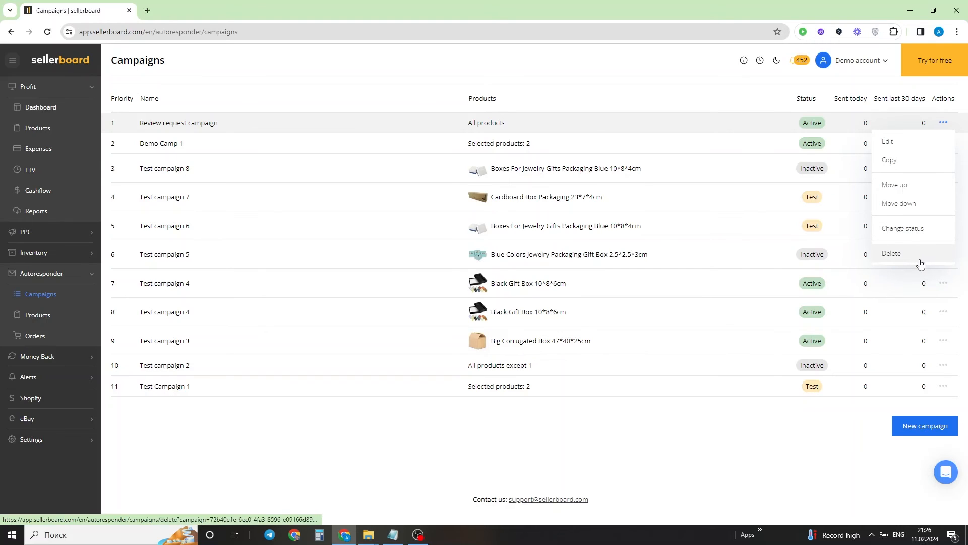
pyautogui.click(751, 439)
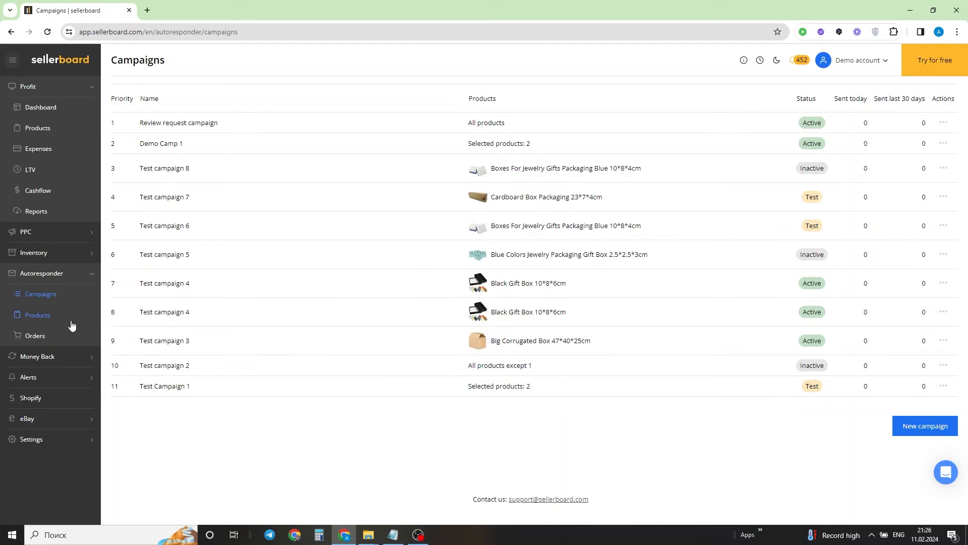
# Step: View the autoresponder's product list and order list, check the actions available for the newest order, and return to the campaigns
pyautogui.click(41, 316)
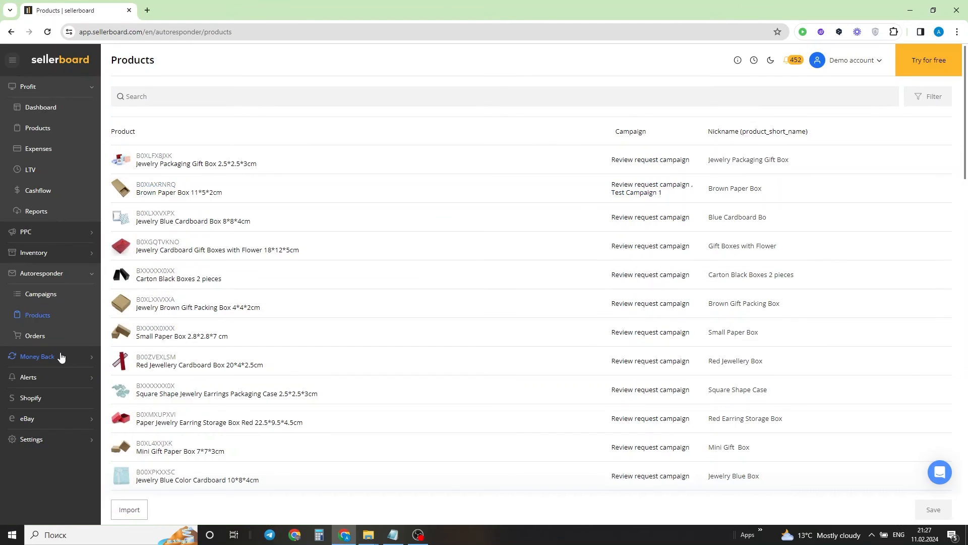
pyautogui.click(42, 337)
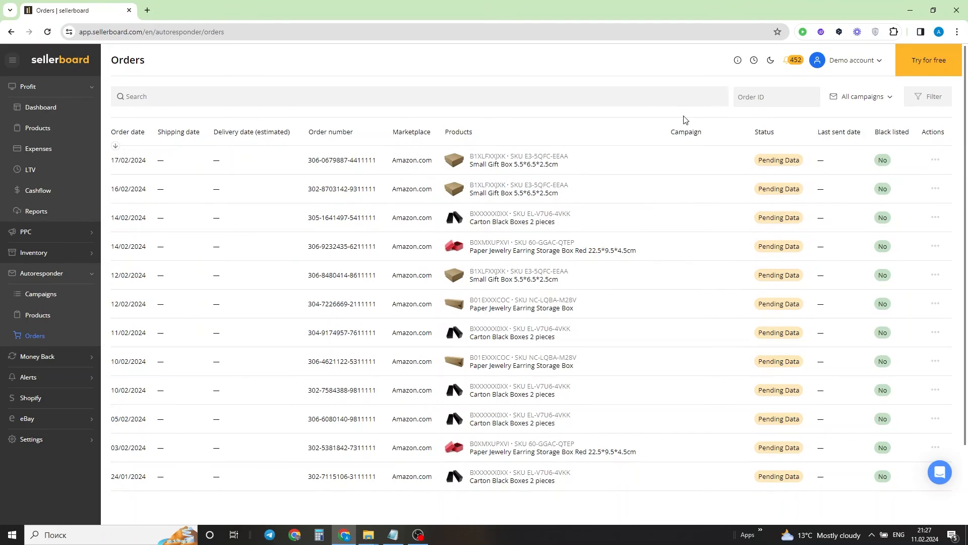
pyautogui.moveTo(783, 166)
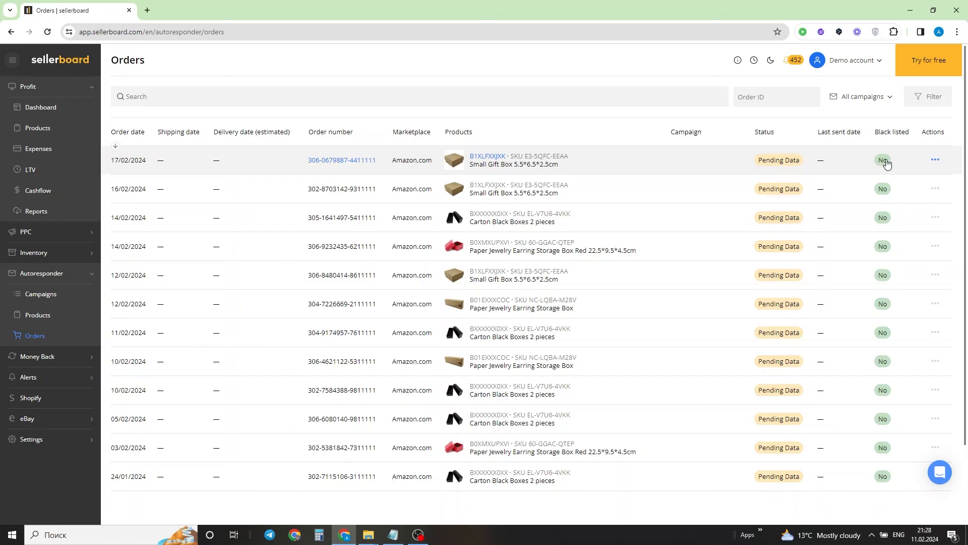
pyautogui.click(936, 159)
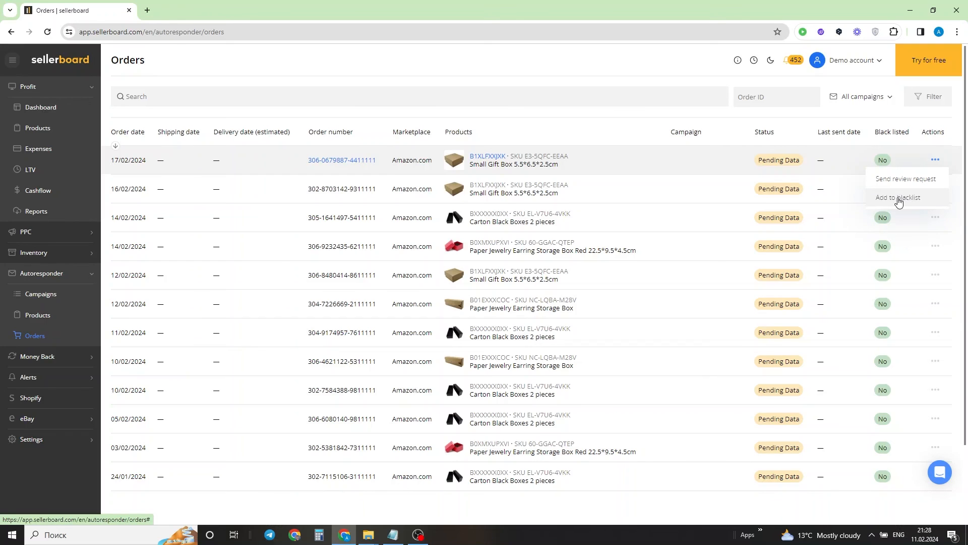
pyautogui.click(847, 119)
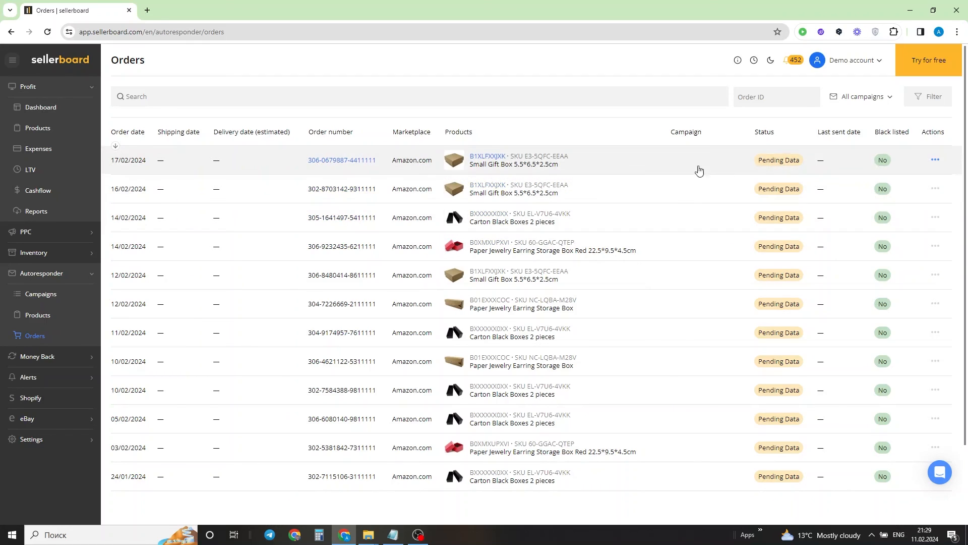
pyautogui.click(38, 295)
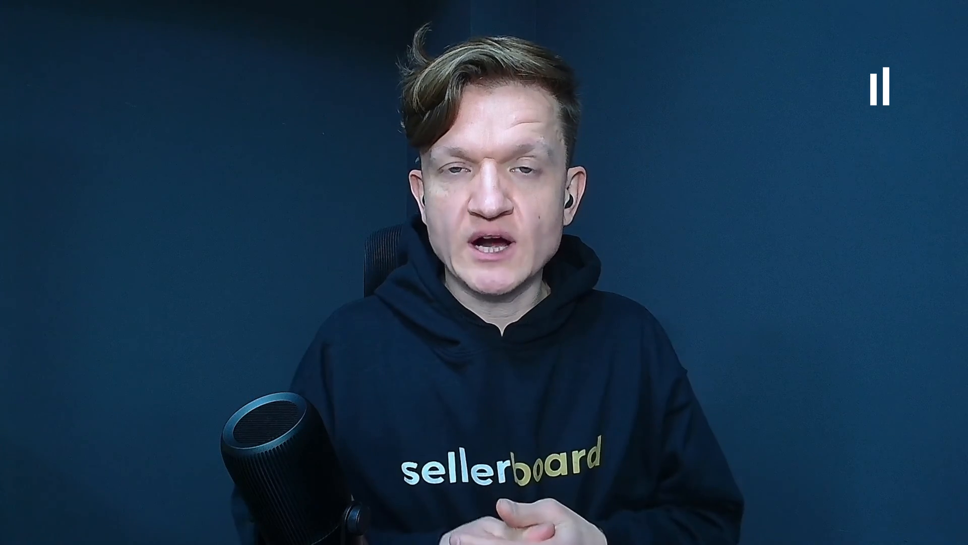